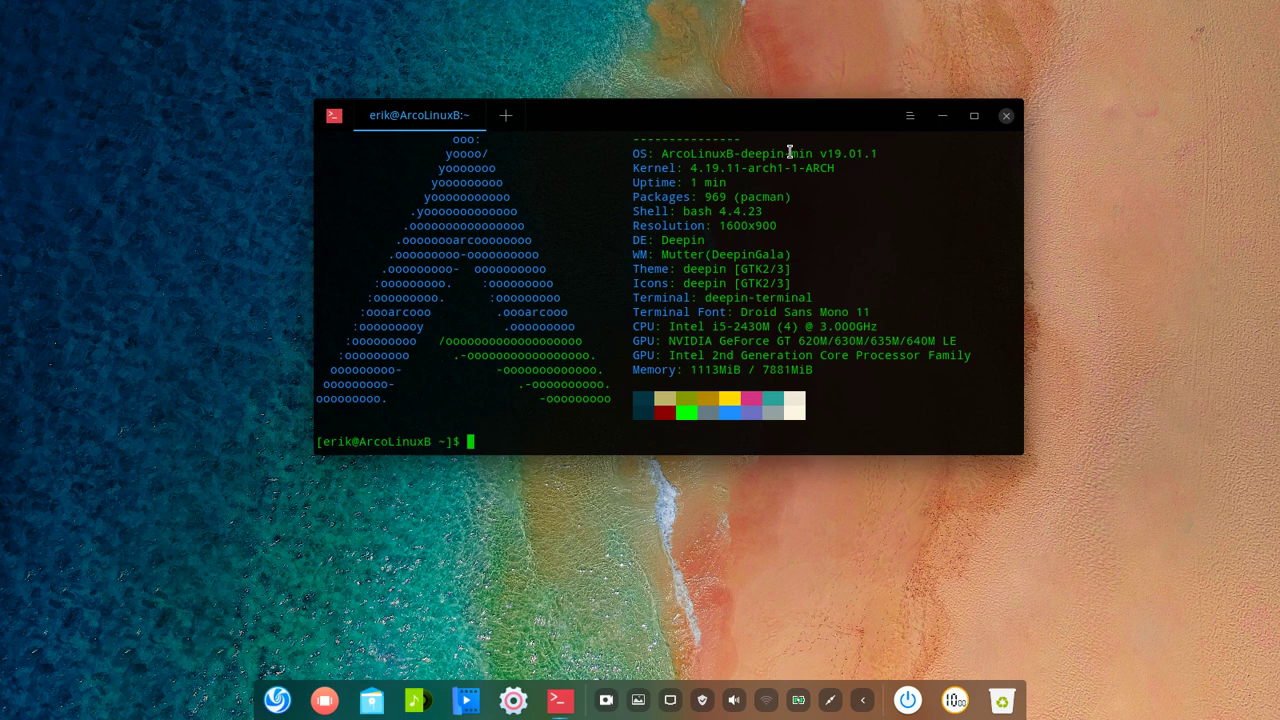
Step: Move the terminal window around the desktop while reviewing its system information, and close the terminal
{"action": "left_click_drag", "start_coordinate": [646, 117], "coordinate": [828, 103]}
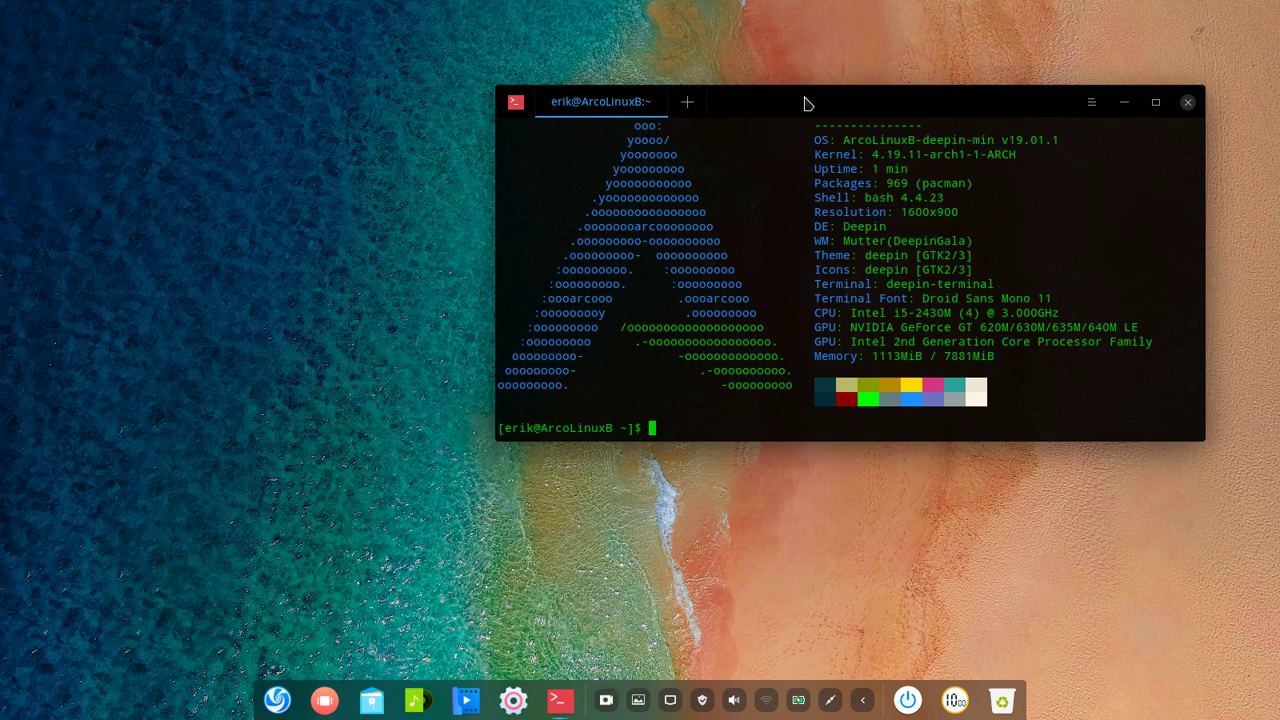
{"action": "left_click_drag", "start_coordinate": [807, 103], "coordinate": [697, 96]}
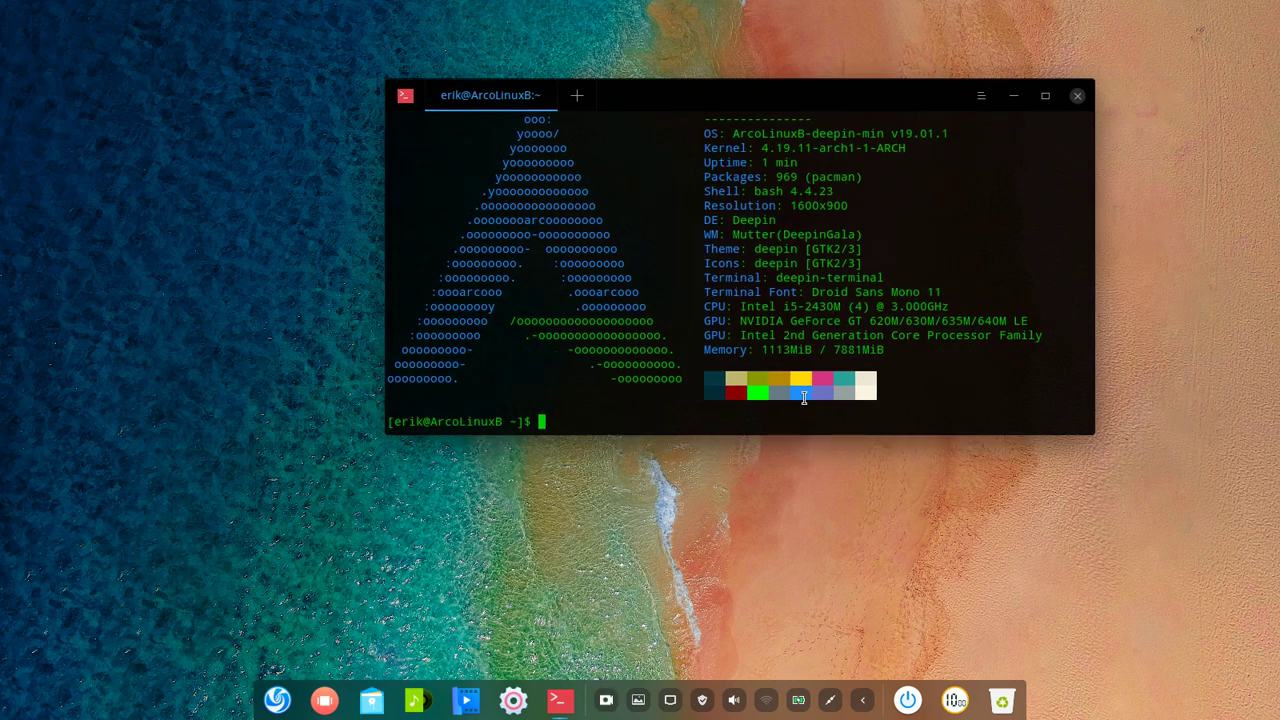
{"action": "left_click_drag", "start_coordinate": [742, 320], "coordinate": [846, 321]}
{"action": "left_click", "coordinate": [1082, 98]}
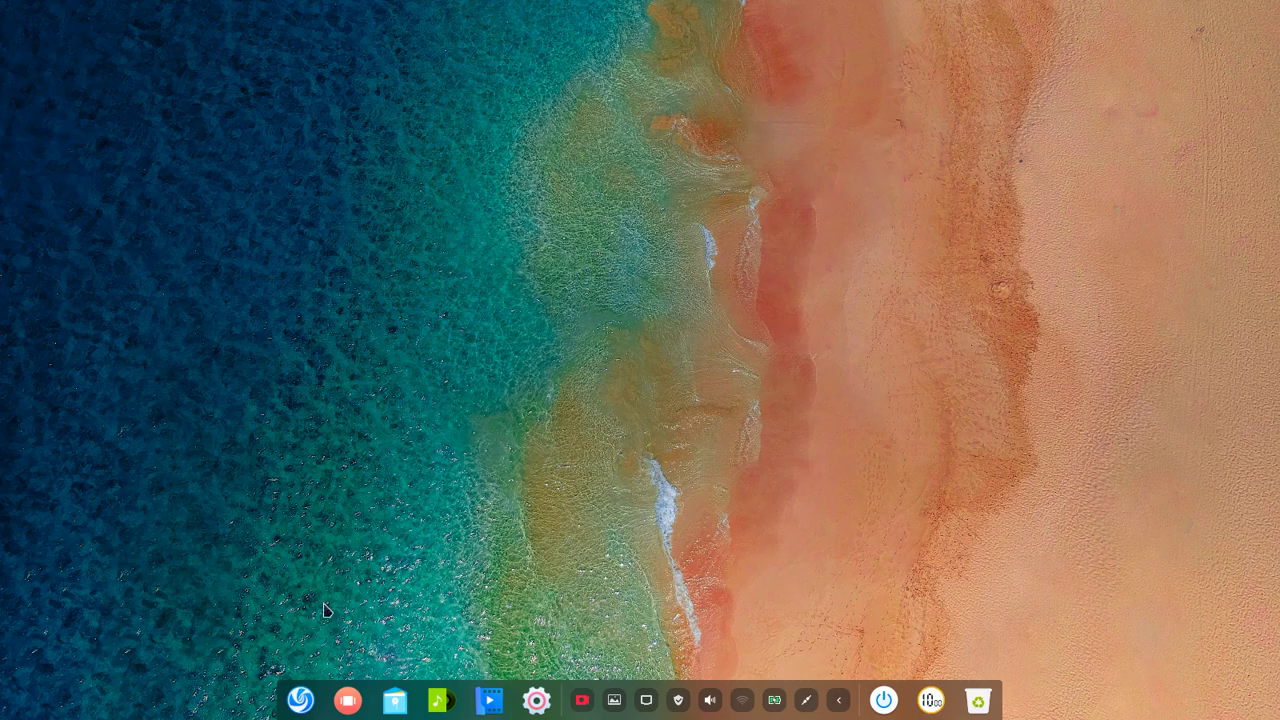
Step: Open the application launcher and look through the full list of installed applications
{"action": "left_click", "coordinate": [299, 700]}
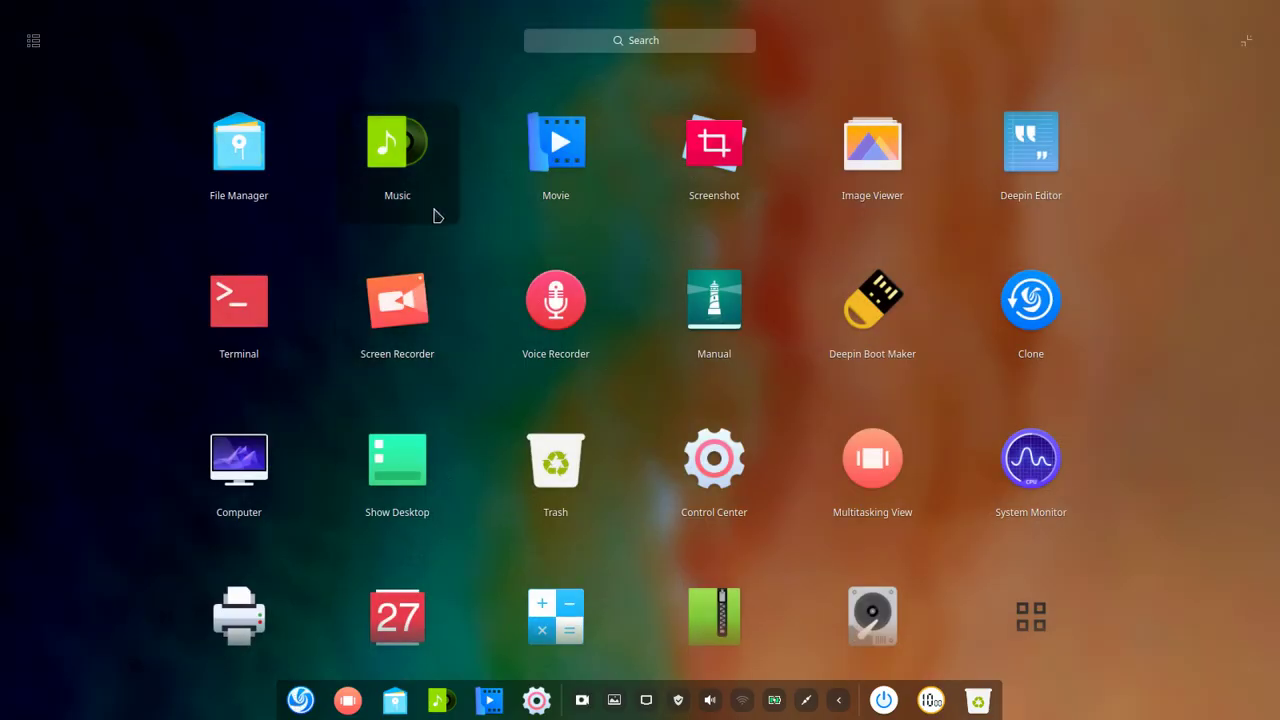
{"action": "scroll", "coordinate": [655, 413], "scroll_direction": "down", "scroll_amount": 1}
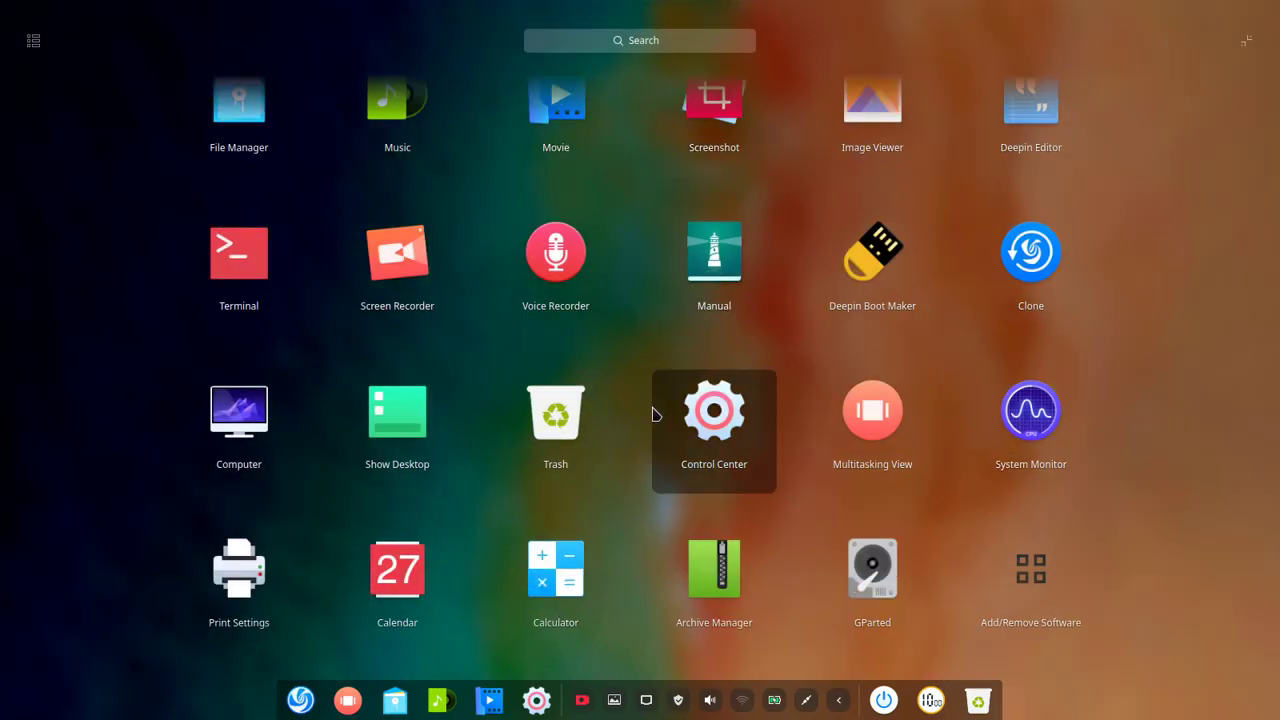
{"action": "scroll", "coordinate": [640, 480], "scroll_direction": "down", "scroll_amount": 2}
{"action": "scroll", "coordinate": [640, 482], "scroll_direction": "down", "scroll_amount": 1}
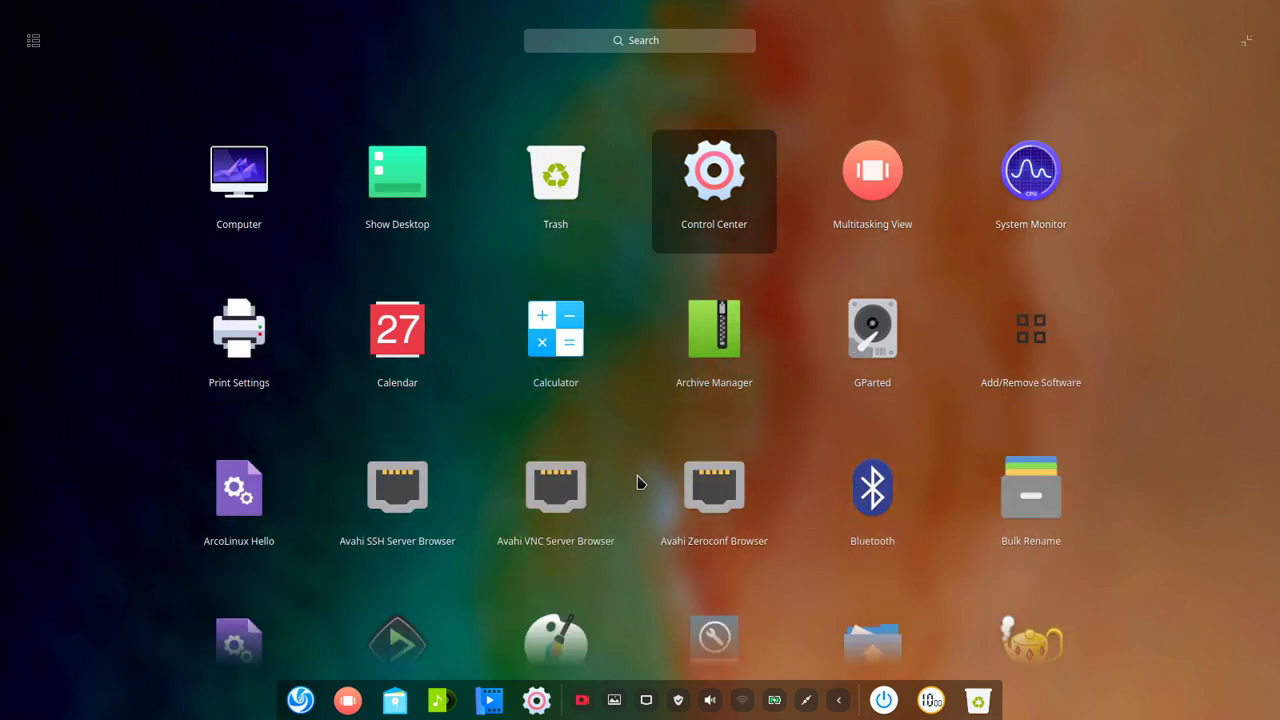
{"action": "scroll", "coordinate": [640, 482], "scroll_direction": "down", "scroll_amount": 2}
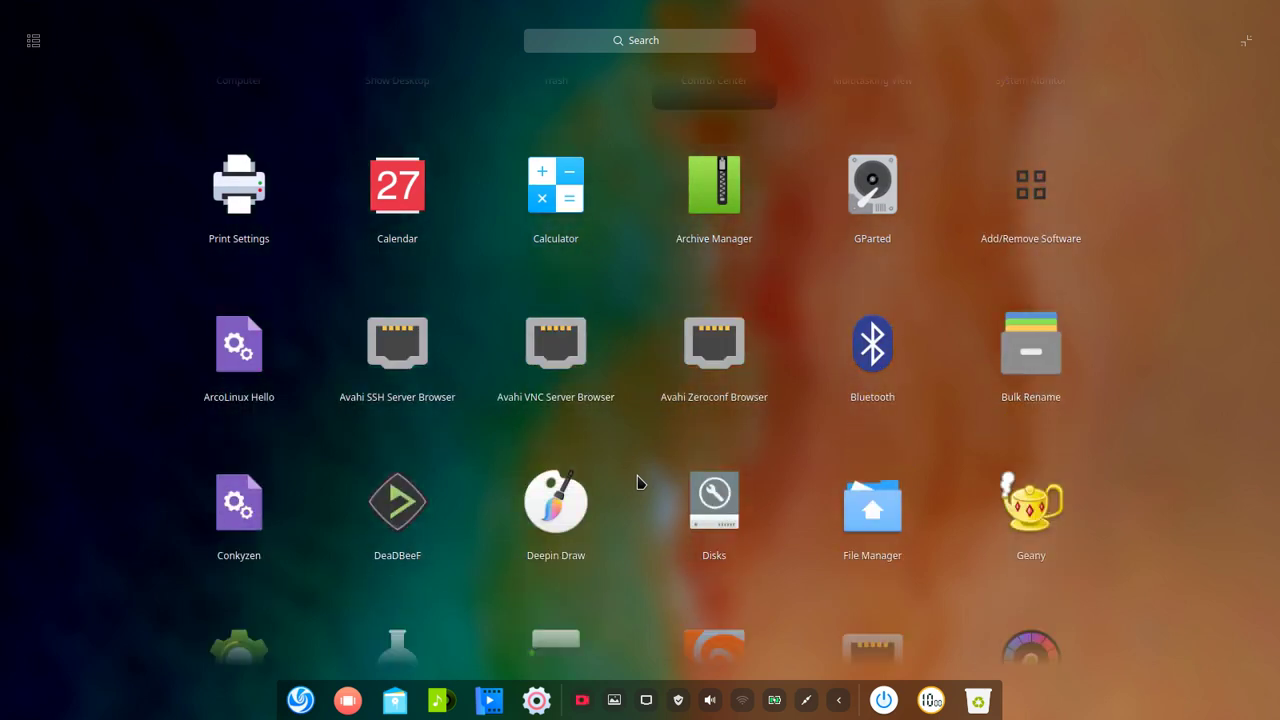
{"action": "scroll", "coordinate": [640, 482], "scroll_direction": "down", "scroll_amount": 2}
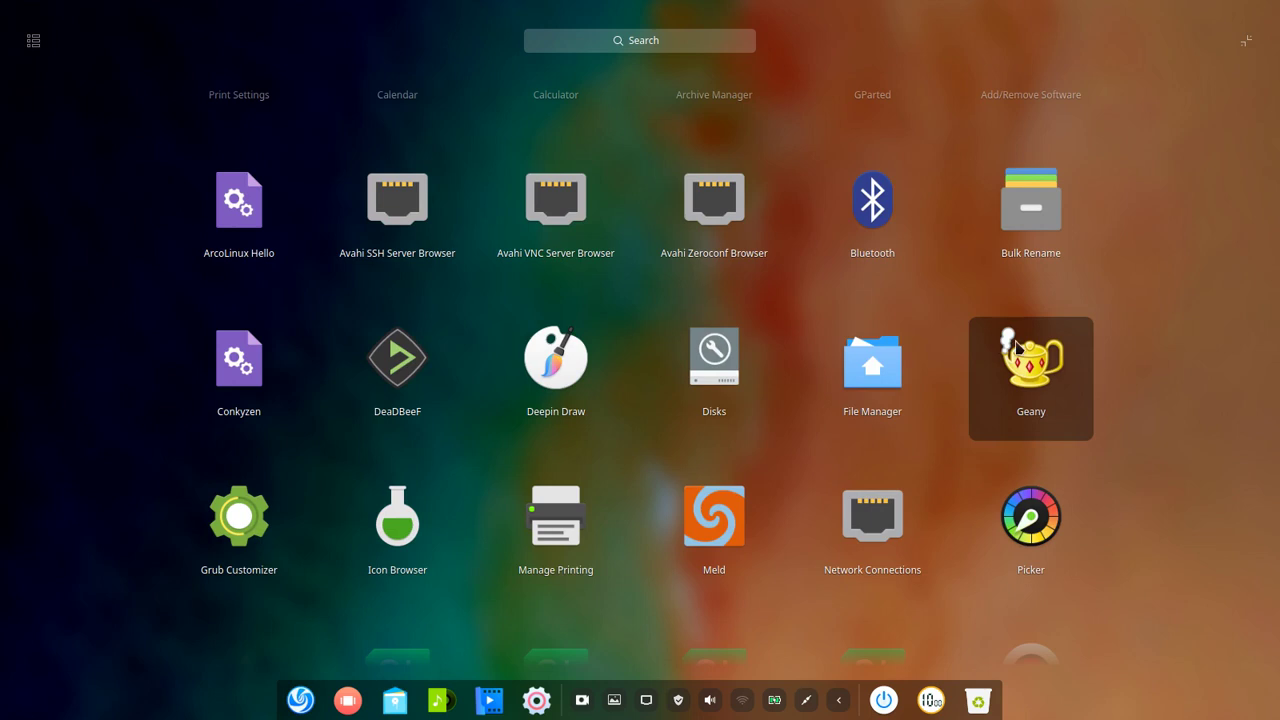
{"action": "scroll", "coordinate": [760, 420], "scroll_direction": "down", "scroll_amount": 1}
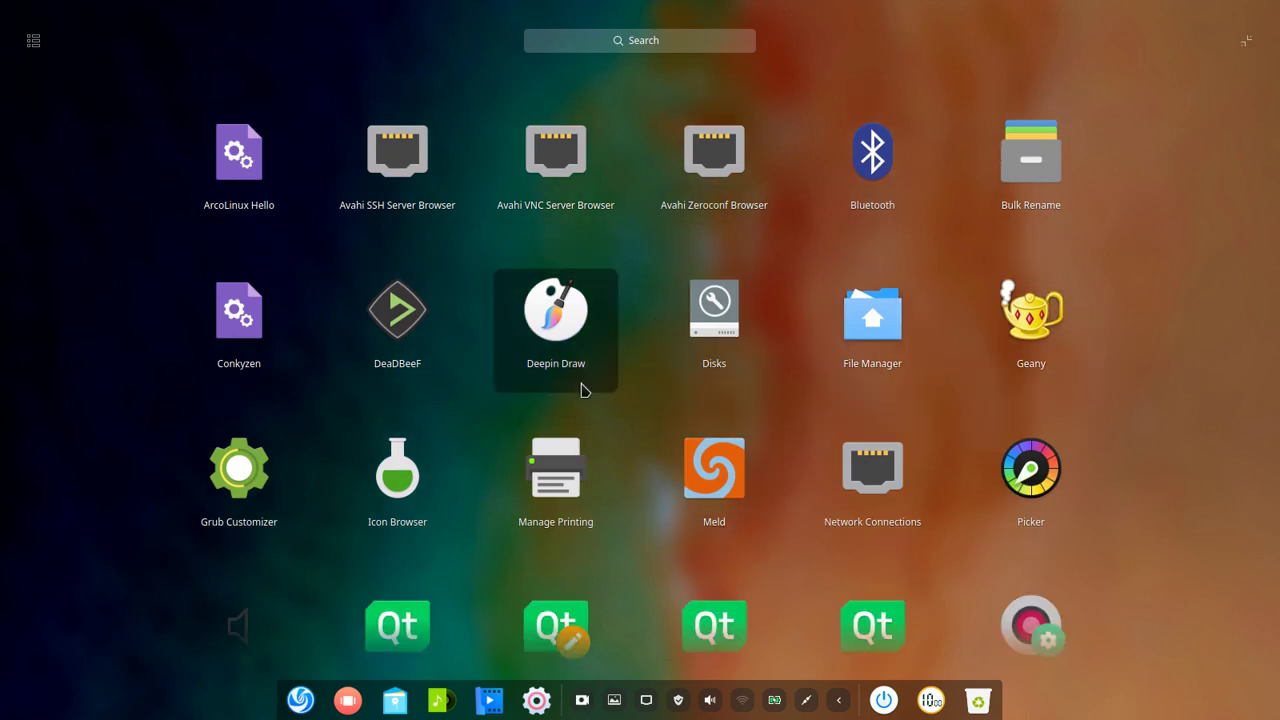
{"action": "scroll", "coordinate": [324, 519], "scroll_direction": "down", "scroll_amount": 1}
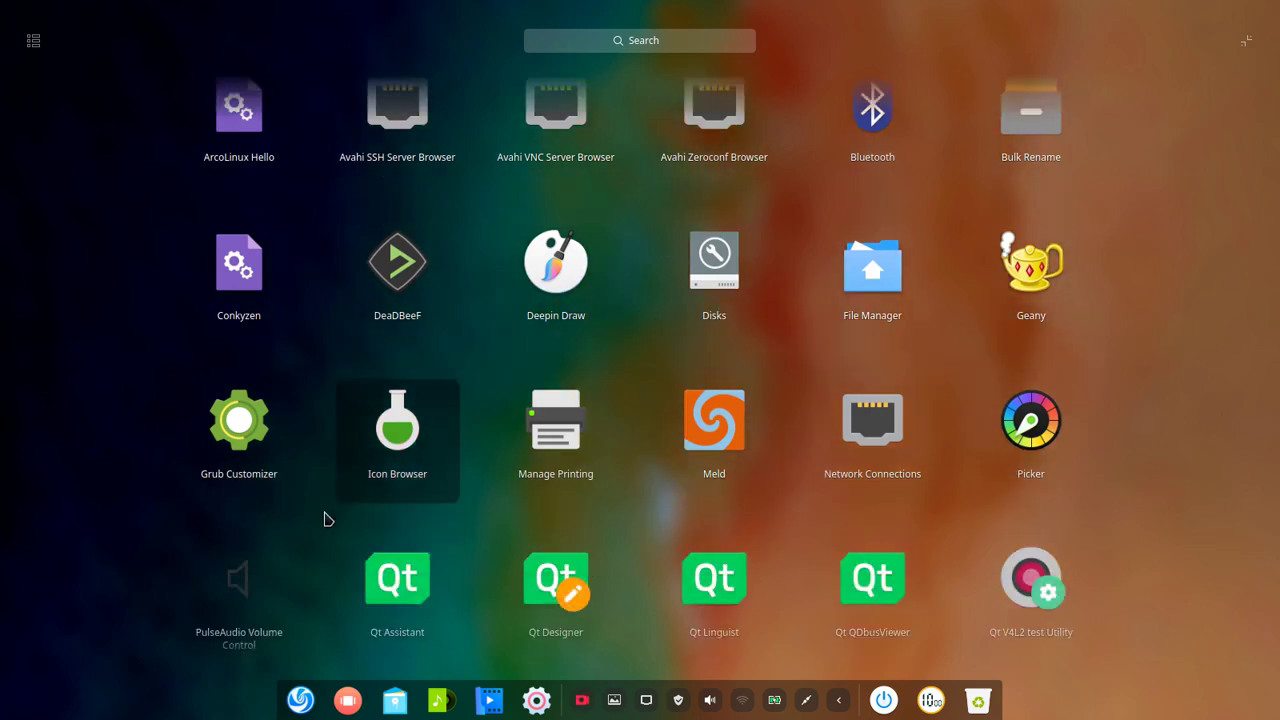
{"action": "scroll", "coordinate": [324, 519], "scroll_direction": "down", "scroll_amount": 1}
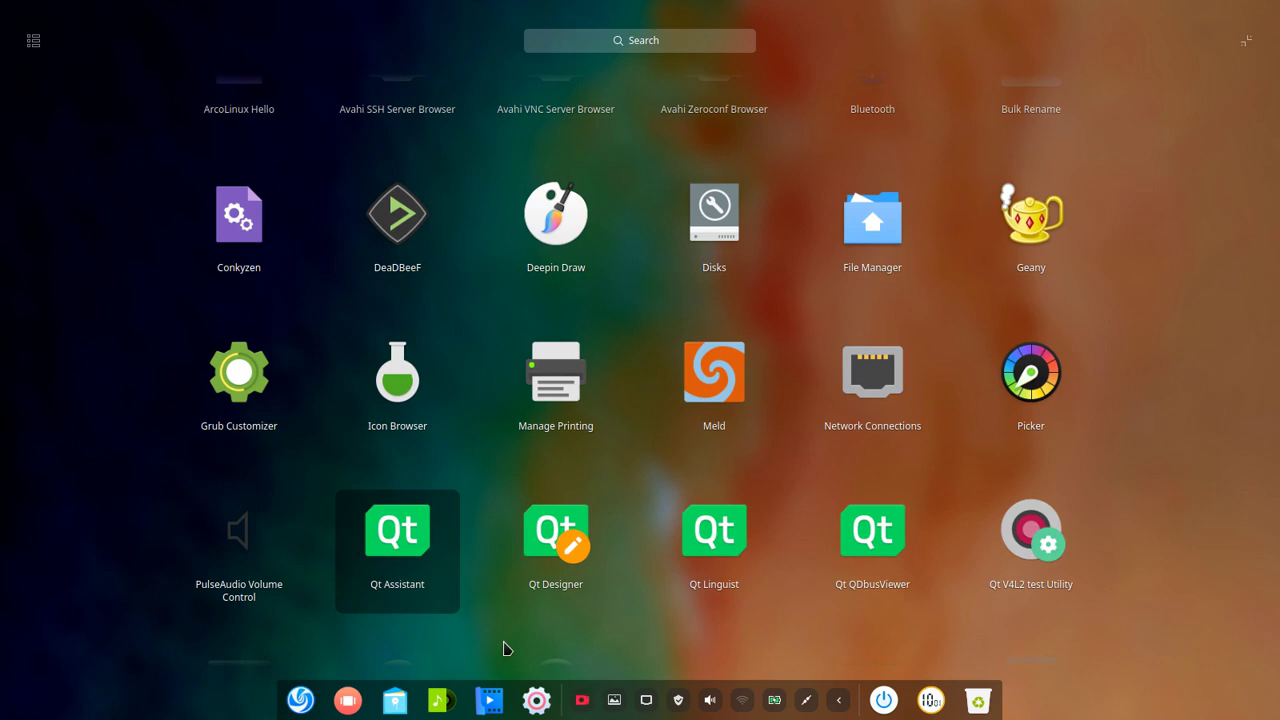
{"action": "scroll", "coordinate": [505, 648], "scroll_direction": "down", "scroll_amount": 1}
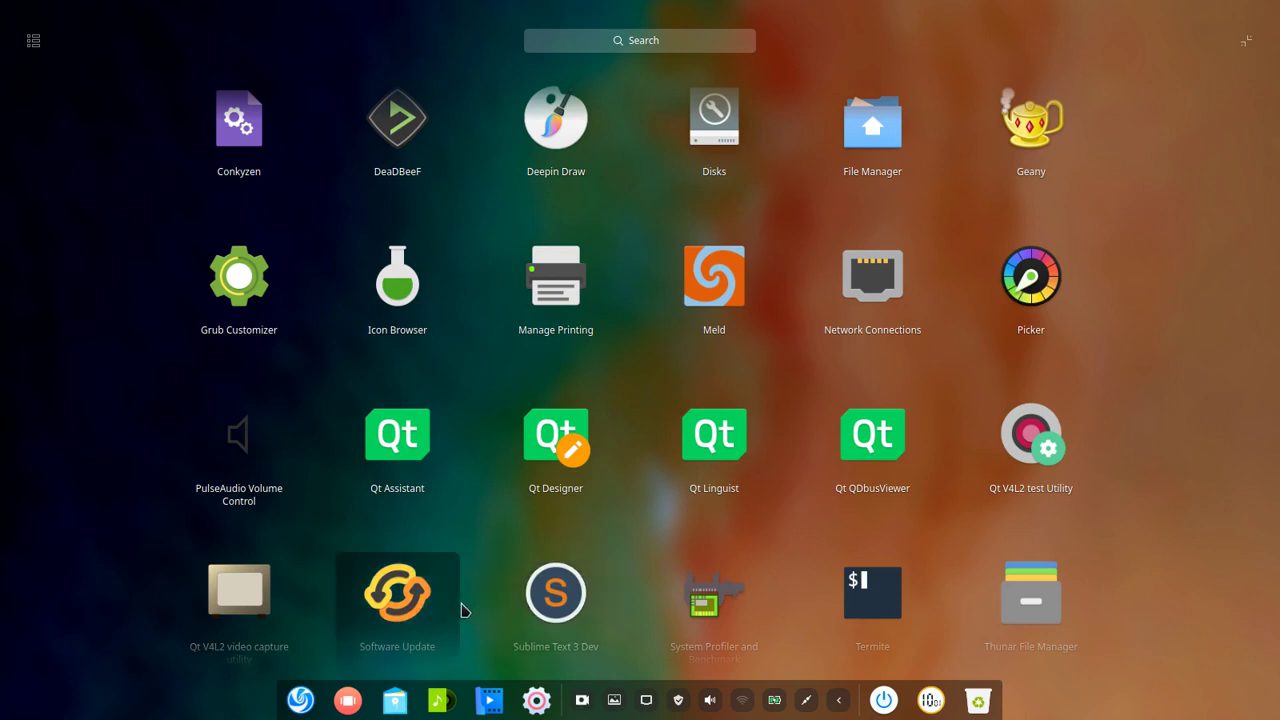
{"action": "scroll", "coordinate": [463, 609], "scroll_direction": "down", "scroll_amount": 1}
{"action": "scroll", "coordinate": [463, 609], "scroll_direction": "down", "scroll_amount": 1}
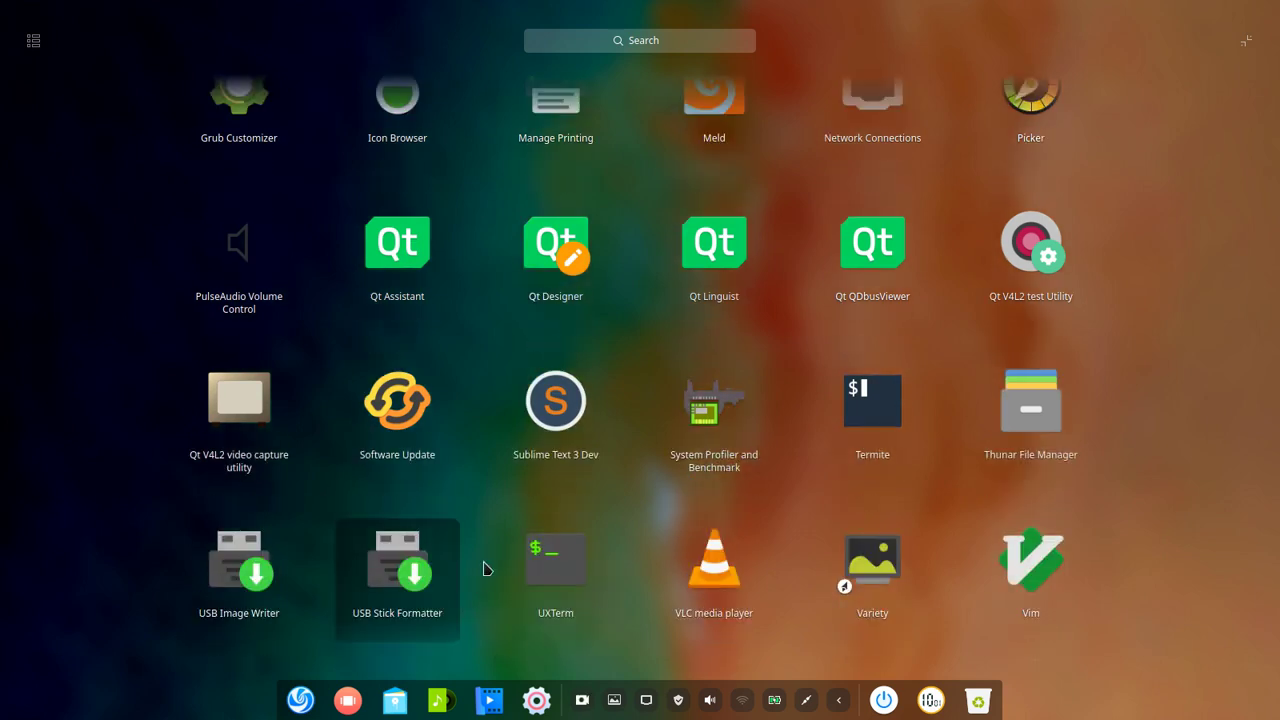
{"action": "scroll", "coordinate": [484, 568], "scroll_direction": "down", "scroll_amount": 1}
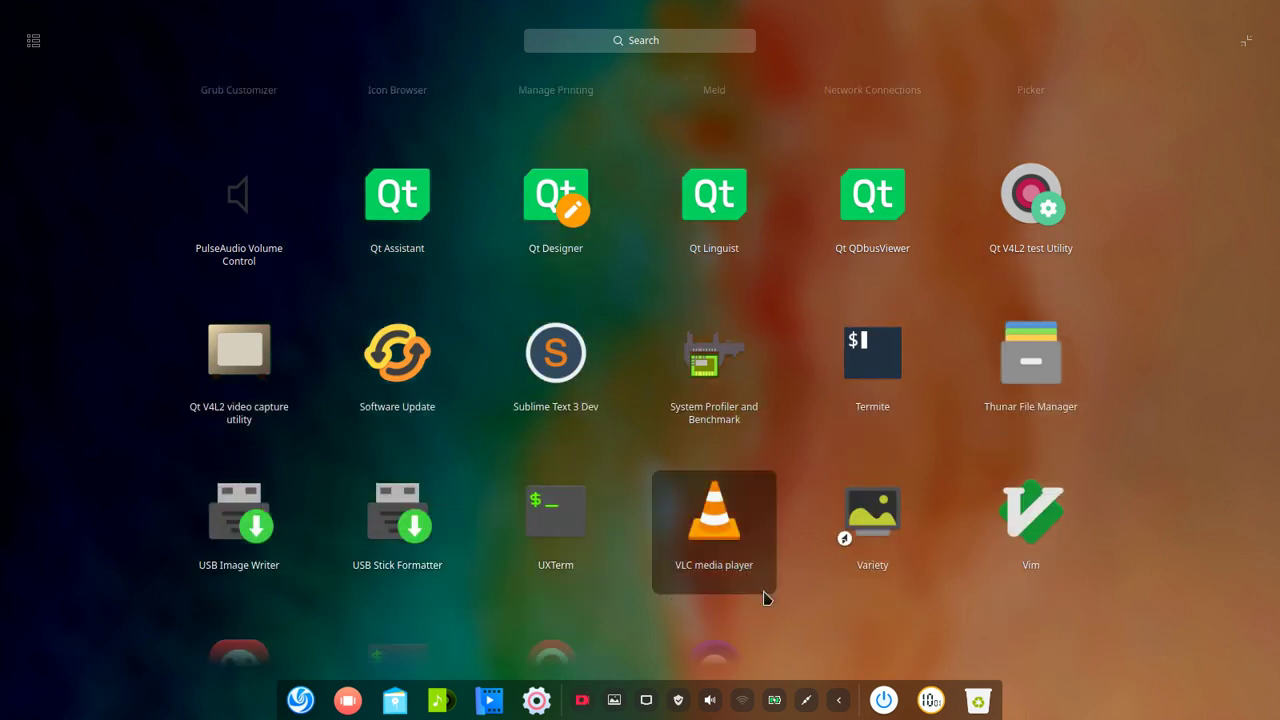
{"action": "scroll", "coordinate": [910, 625], "scroll_direction": "down", "scroll_amount": 1}
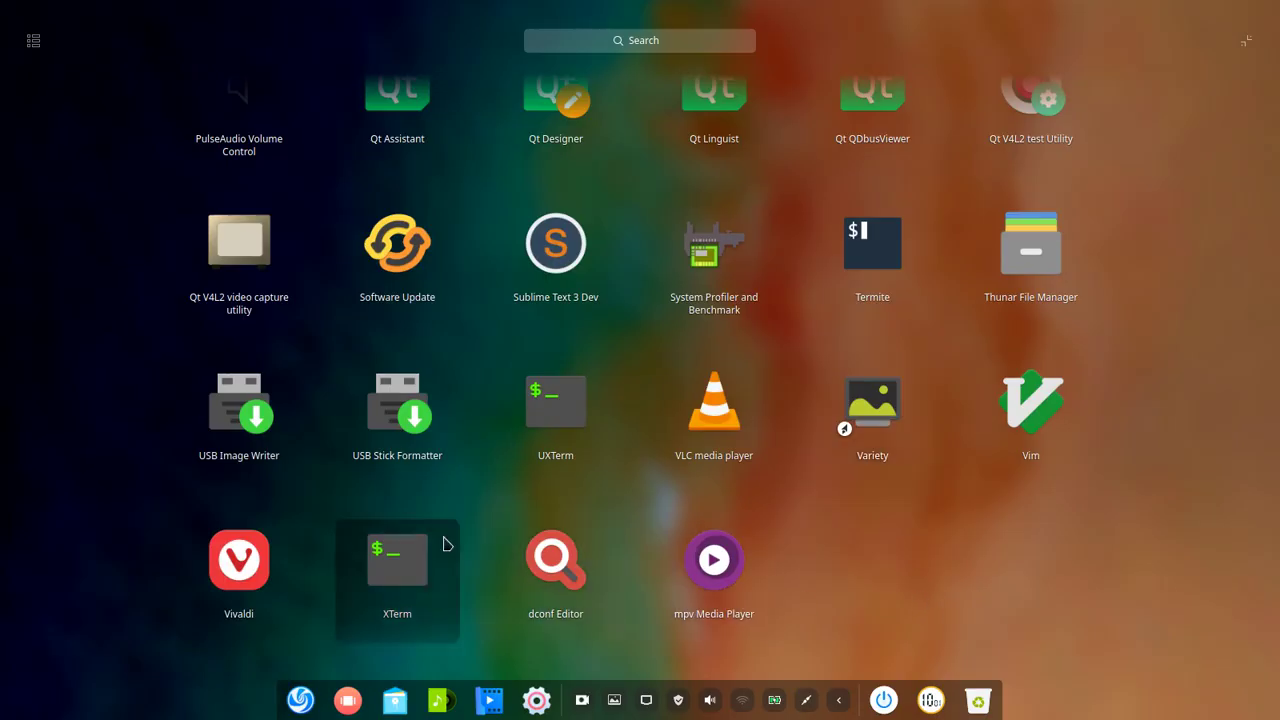
{"action": "scroll", "coordinate": [212, 555], "scroll_direction": "up", "scroll_amount": 2}
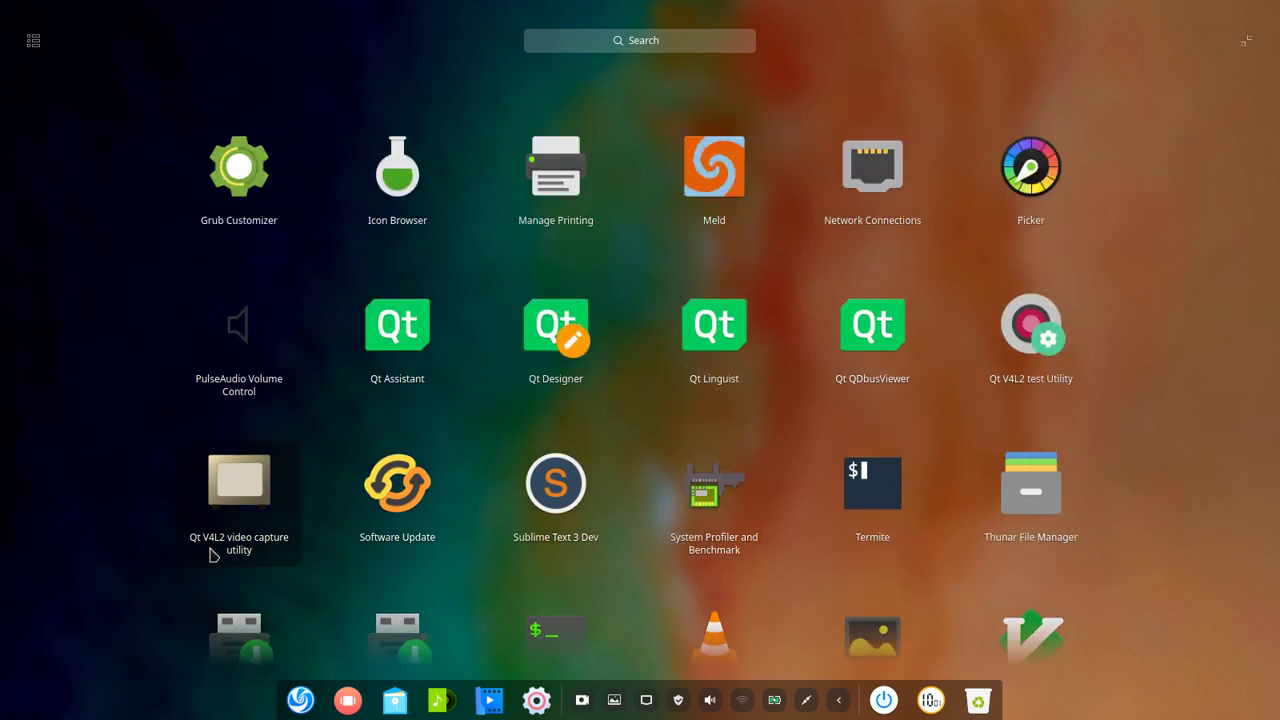
Step: Search the application launcher for the browsers "firef" and "chro"
{"action": "type", "text": "firef"}
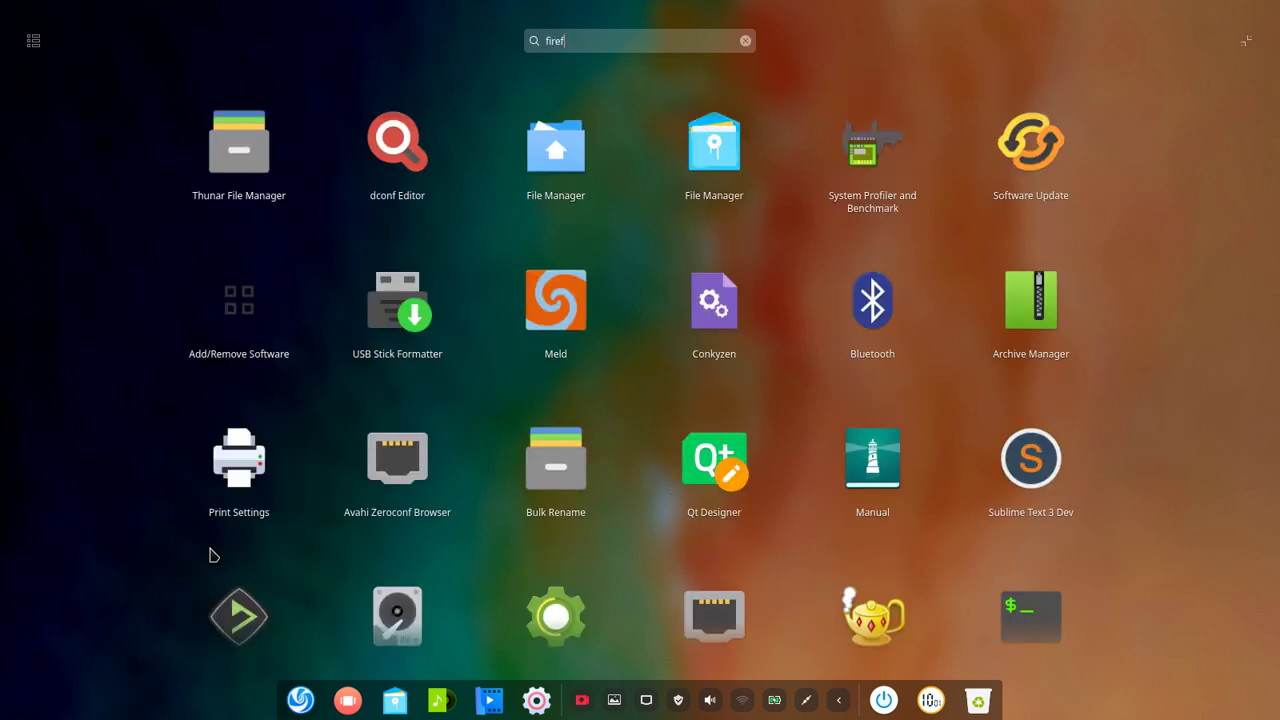
{"action": "key", "text": "BackSpace"}
{"action": "key", "text": "BackSpace"}
{"action": "key", "text": "BackSpace"}
{"action": "key", "text": "BackSpace"}
{"action": "type", "text": "chro"}
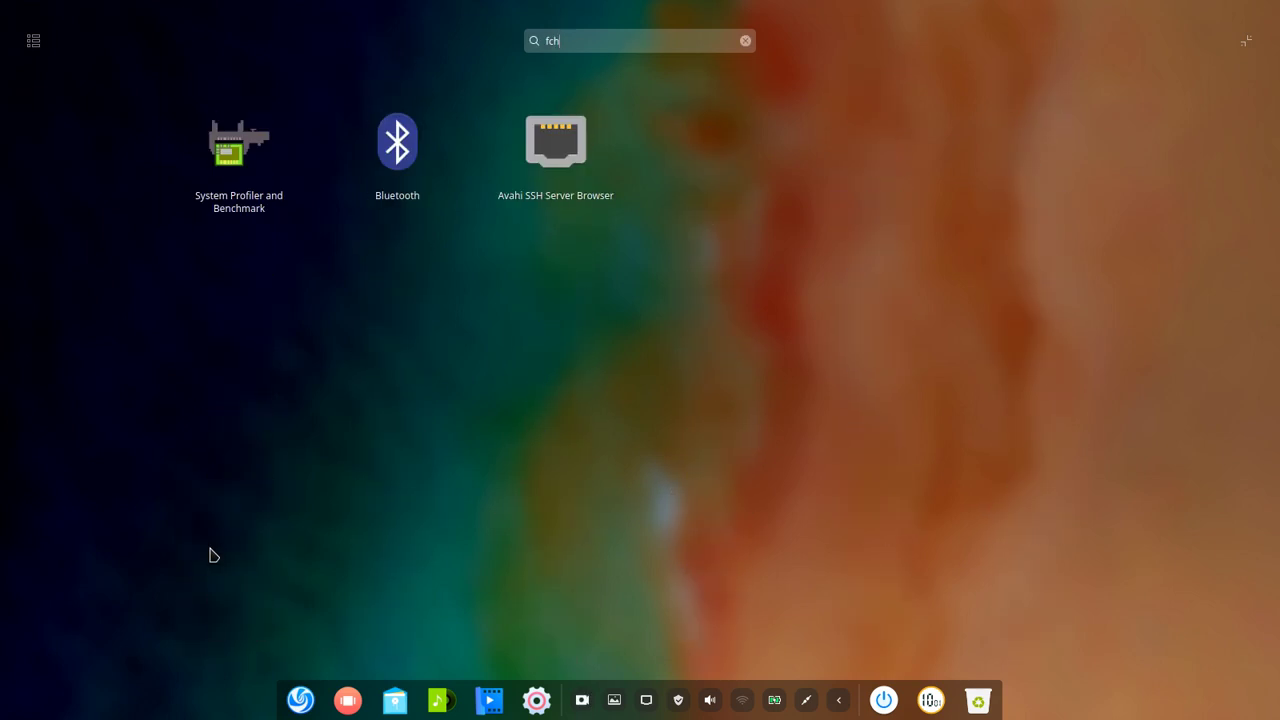
Step: Search the application launcher for "vi" instead, and close the launcher
{"action": "key", "text": "BackSpace"}
{"action": "key", "text": "BackSpace"}
{"action": "key", "text": "BackSpace"}
{"action": "key", "text": "BackSpace"}
{"action": "type", "text": "vi"}
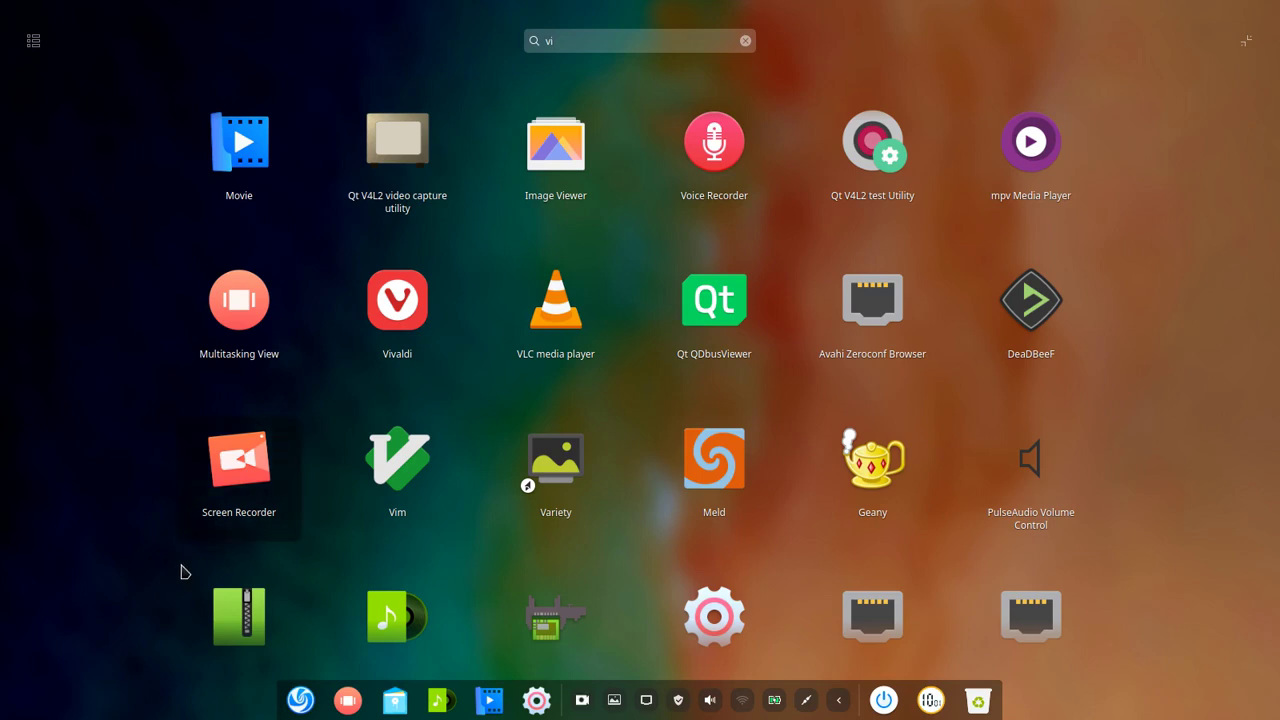
{"action": "left_click", "coordinate": [626, 551]}
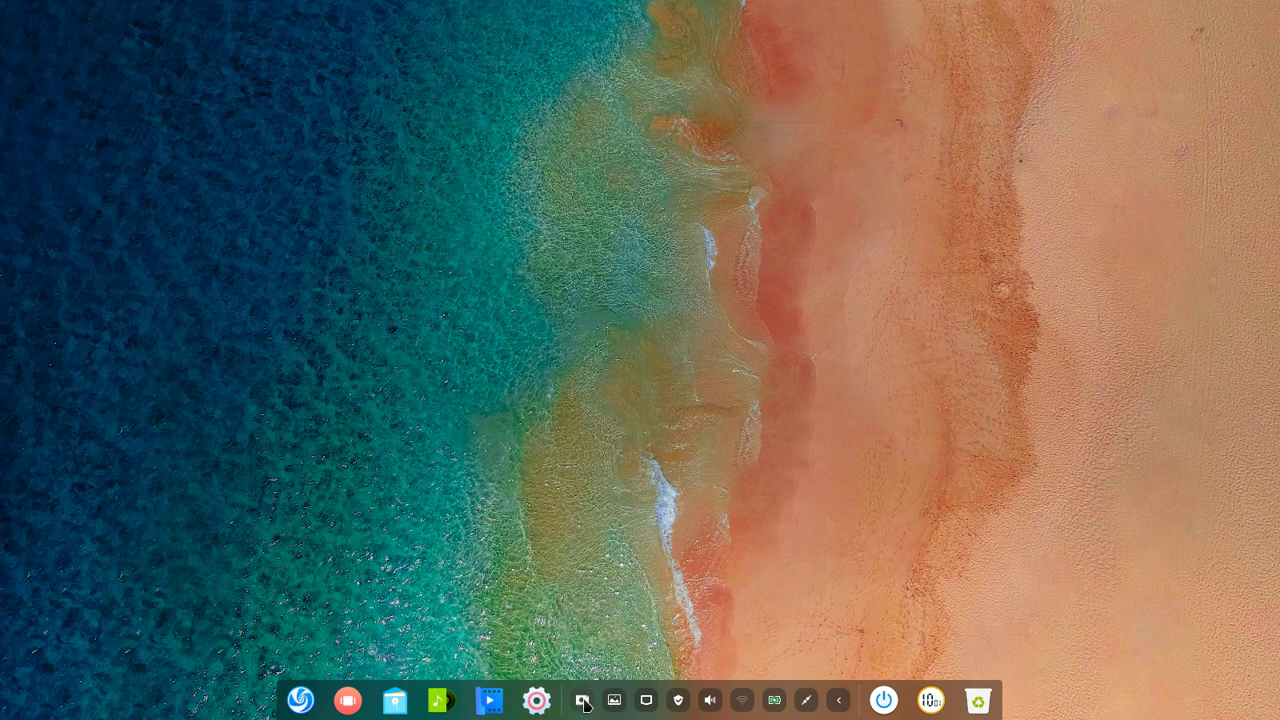
Step: Switch the dock from Fashion Mode to Efficient Mode
{"action": "right_click", "coordinate": [299, 709]}
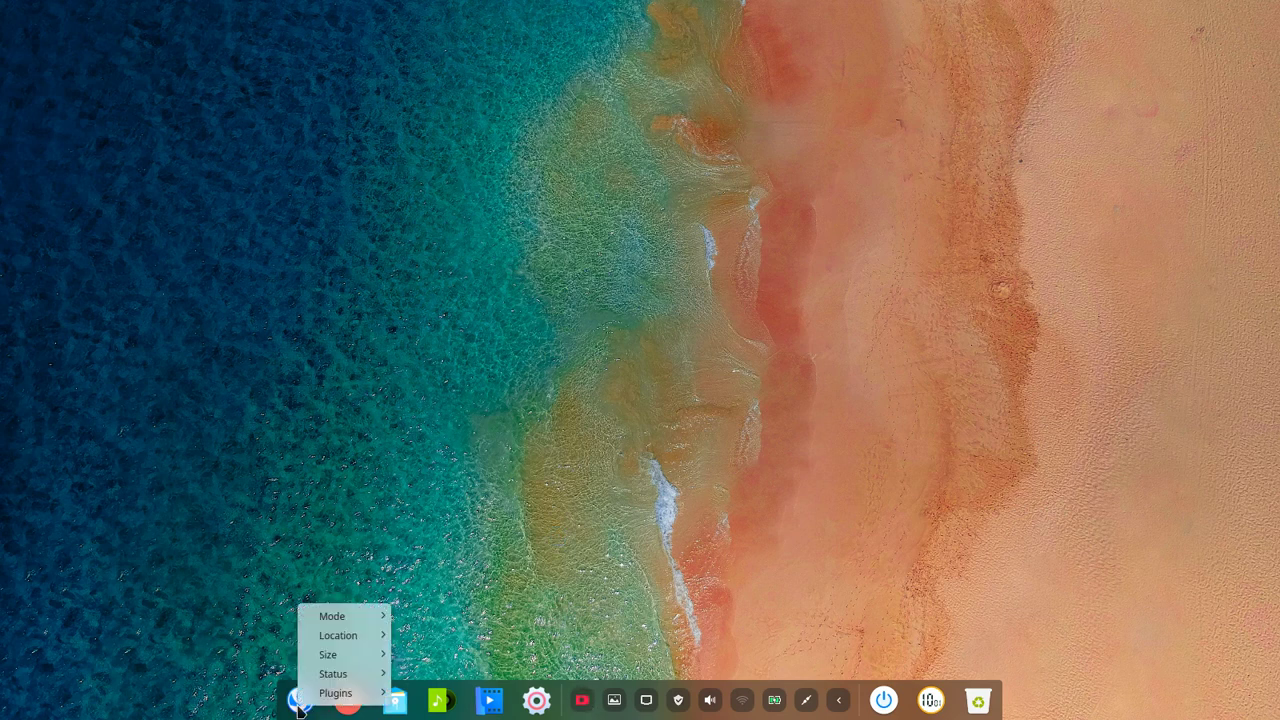
{"action": "mouse_move", "coordinate": [372, 617]}
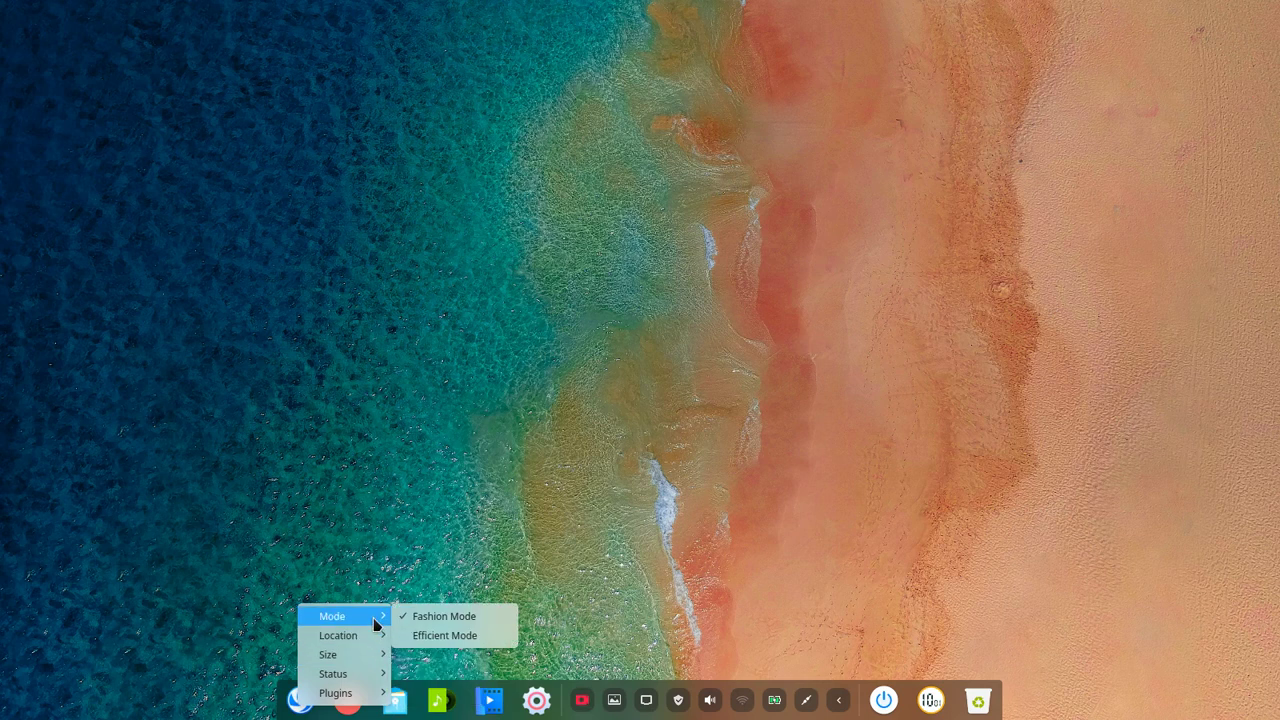
{"action": "left_click", "coordinate": [425, 638]}
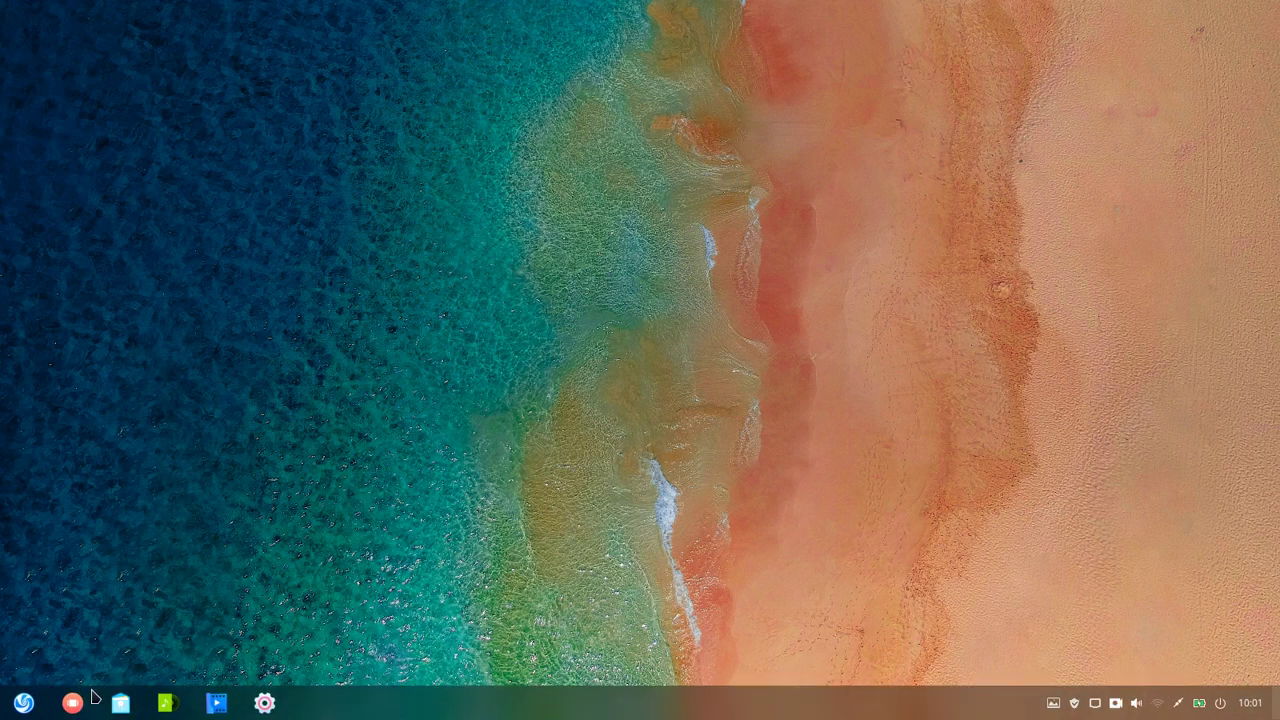
Step: Examine the dock's mode and plugin options, and leave them without making a change
{"action": "right_click", "coordinate": [26, 708]}
{"action": "mouse_move", "coordinate": [100, 610]}
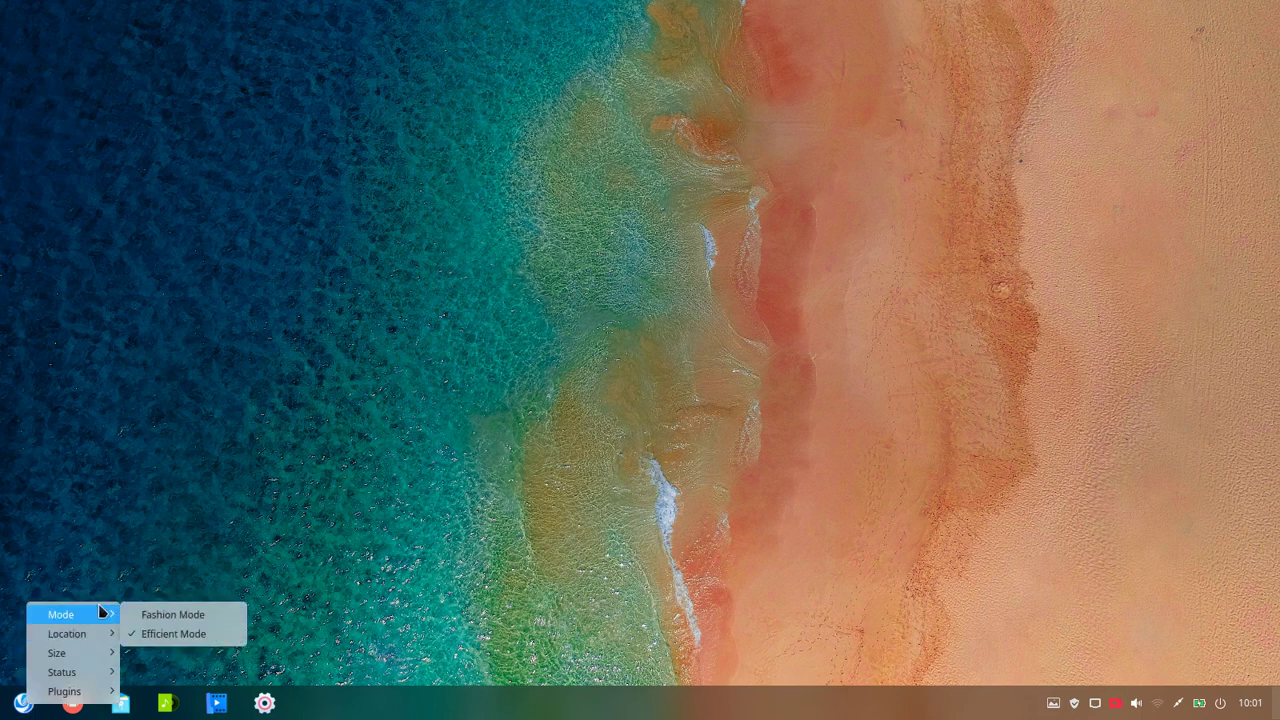
{"action": "mouse_move", "coordinate": [78, 638]}
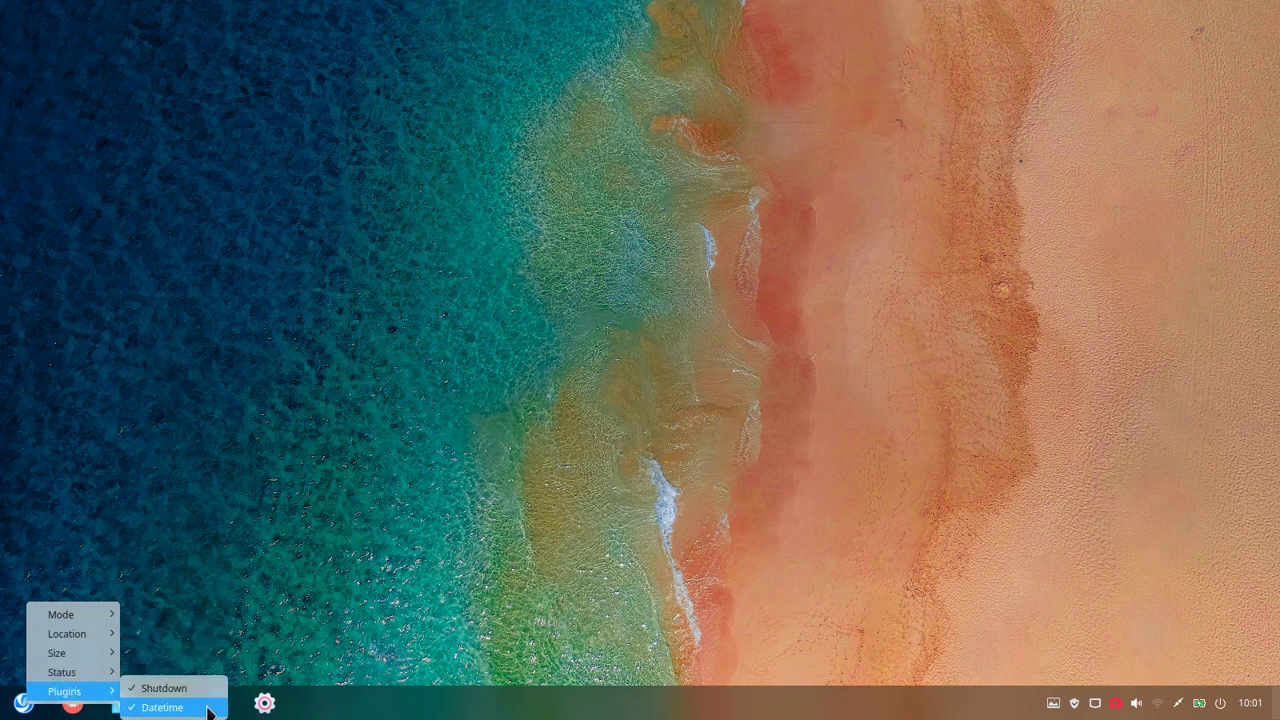
{"action": "left_click", "coordinate": [474, 705]}
Step: Open the Control Center and look through its settings, including input devices, display, personalization and network
{"action": "left_click", "coordinate": [264, 703]}
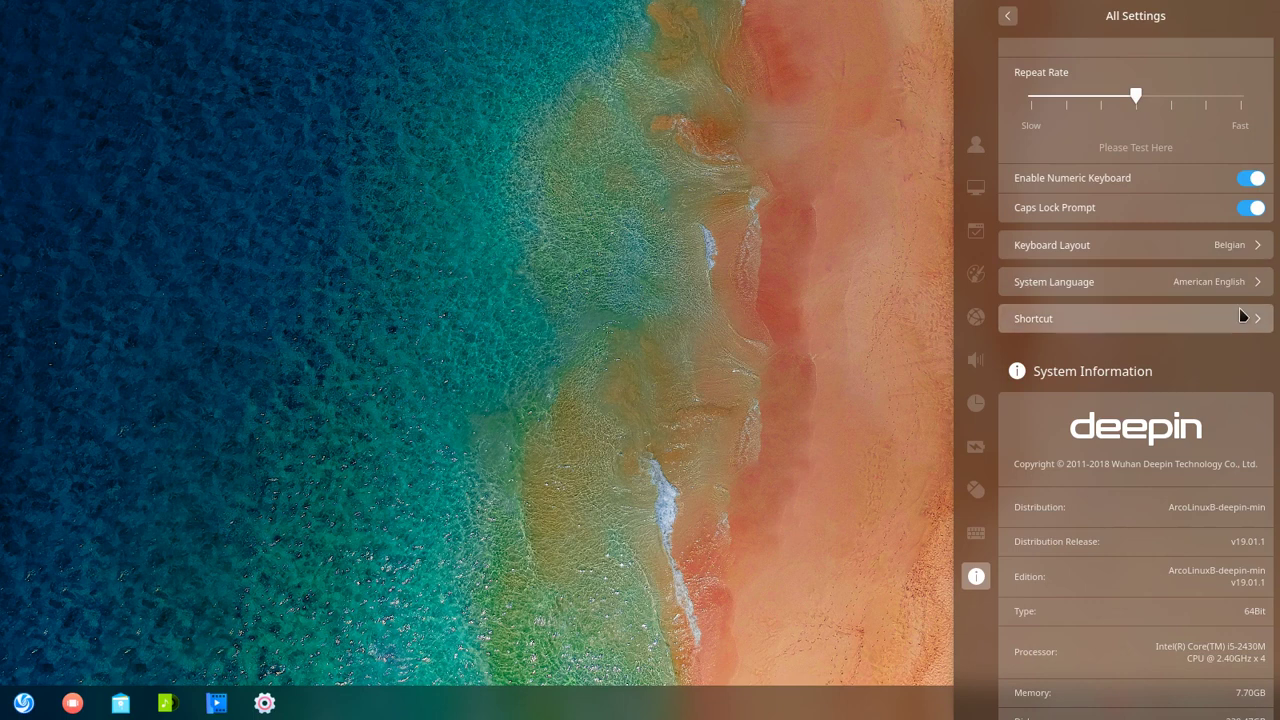
{"action": "scroll", "coordinate": [1180, 620], "scroll_direction": "down", "scroll_amount": 2}
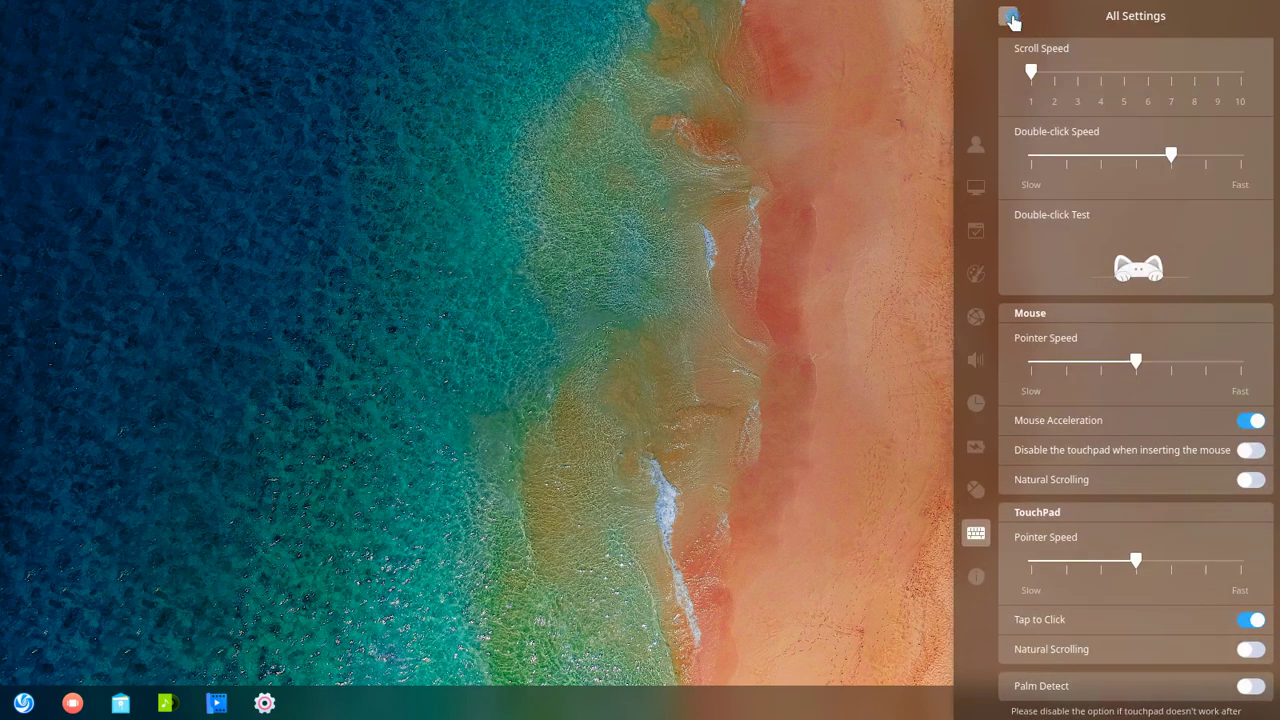
{"action": "left_click", "coordinate": [1006, 17]}
{"action": "left_click", "coordinate": [1152, 167]}
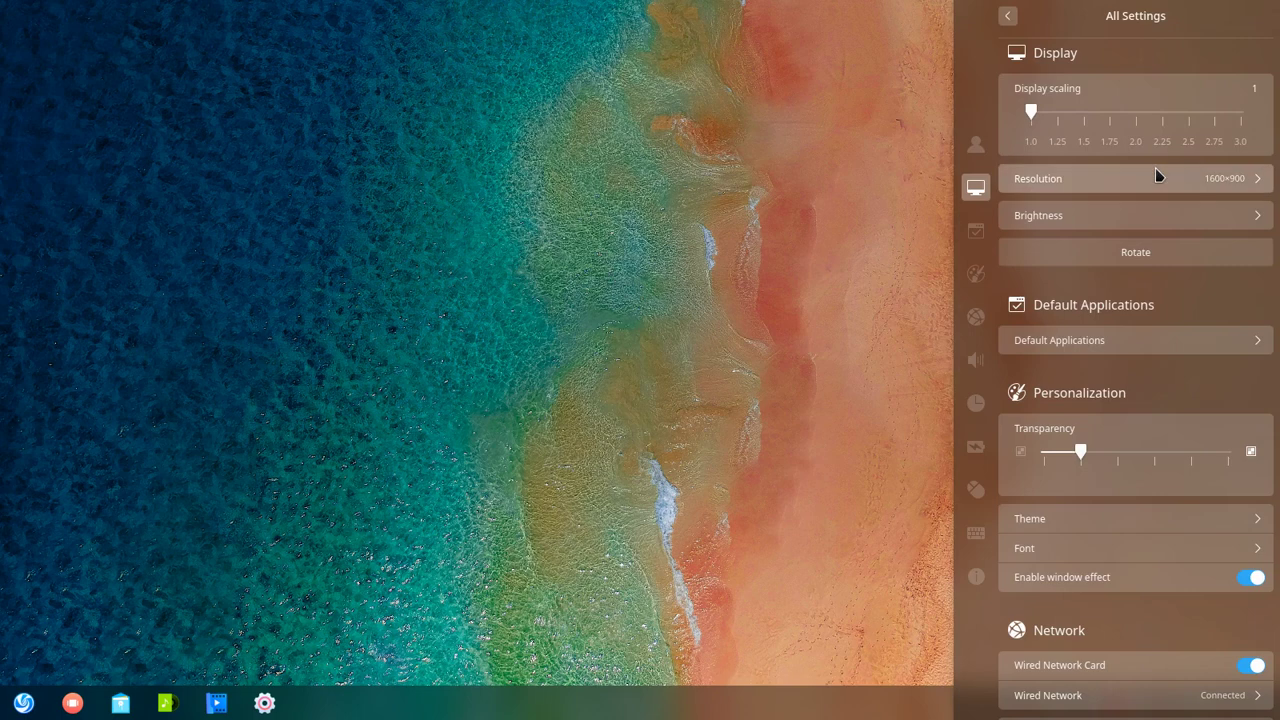
{"action": "left_click", "coordinate": [976, 145]}
{"action": "scroll", "coordinate": [1060, 205], "scroll_direction": "down", "scroll_amount": 3}
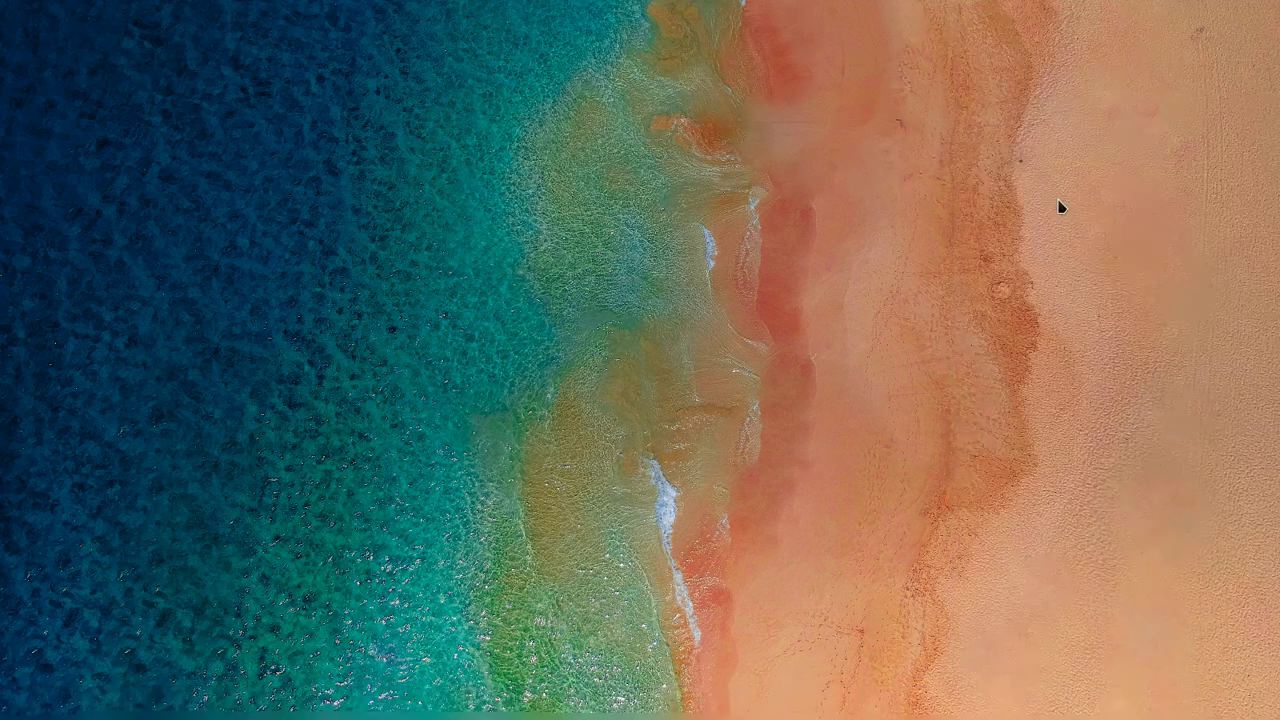
{"action": "scroll", "coordinate": [1060, 205], "scroll_direction": "down", "scroll_amount": 2}
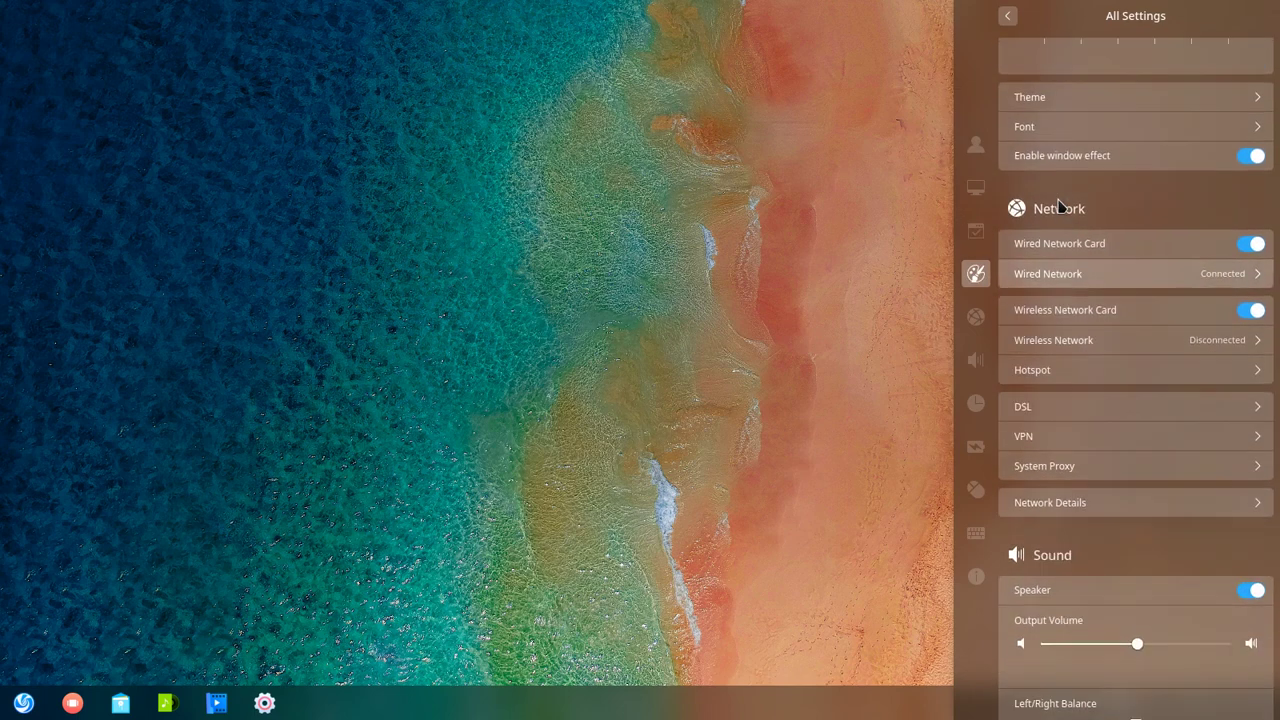
Step: Open the Personalization theme settings and apply the Sardi-Arc icon theme
{"action": "scroll", "coordinate": [1060, 205], "scroll_direction": "up", "scroll_amount": 2}
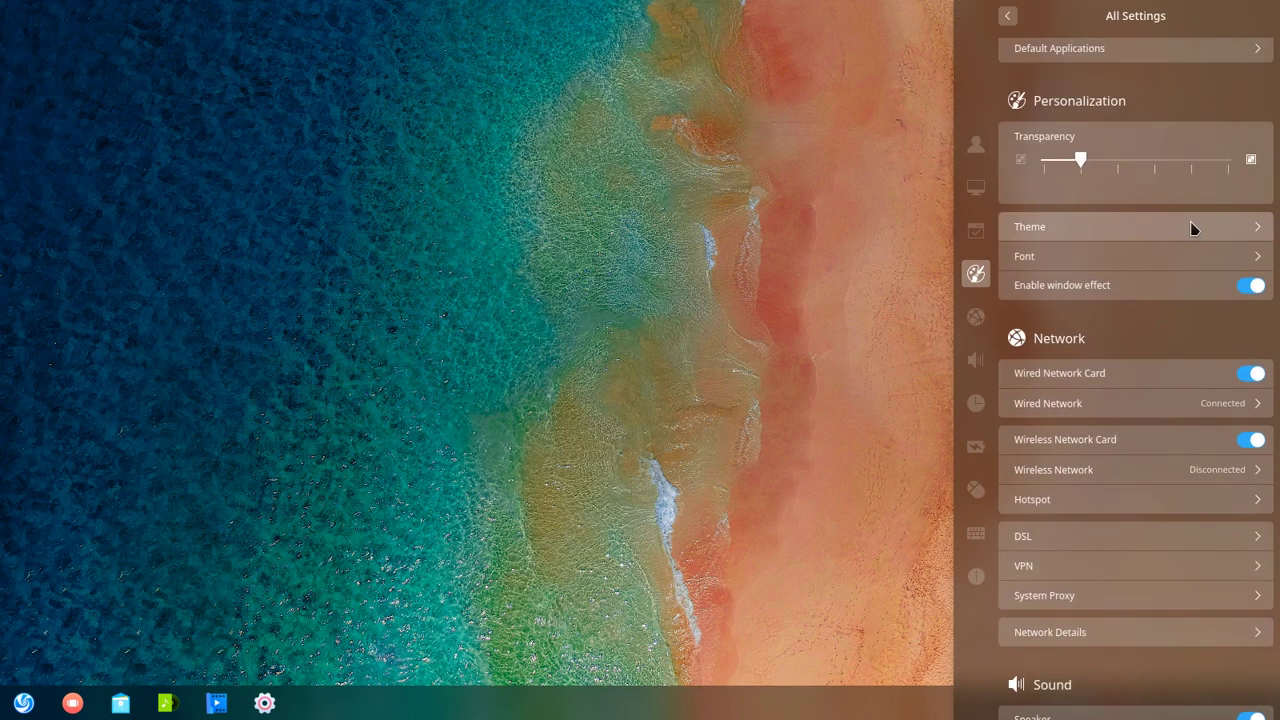
{"action": "left_click", "coordinate": [1191, 227]}
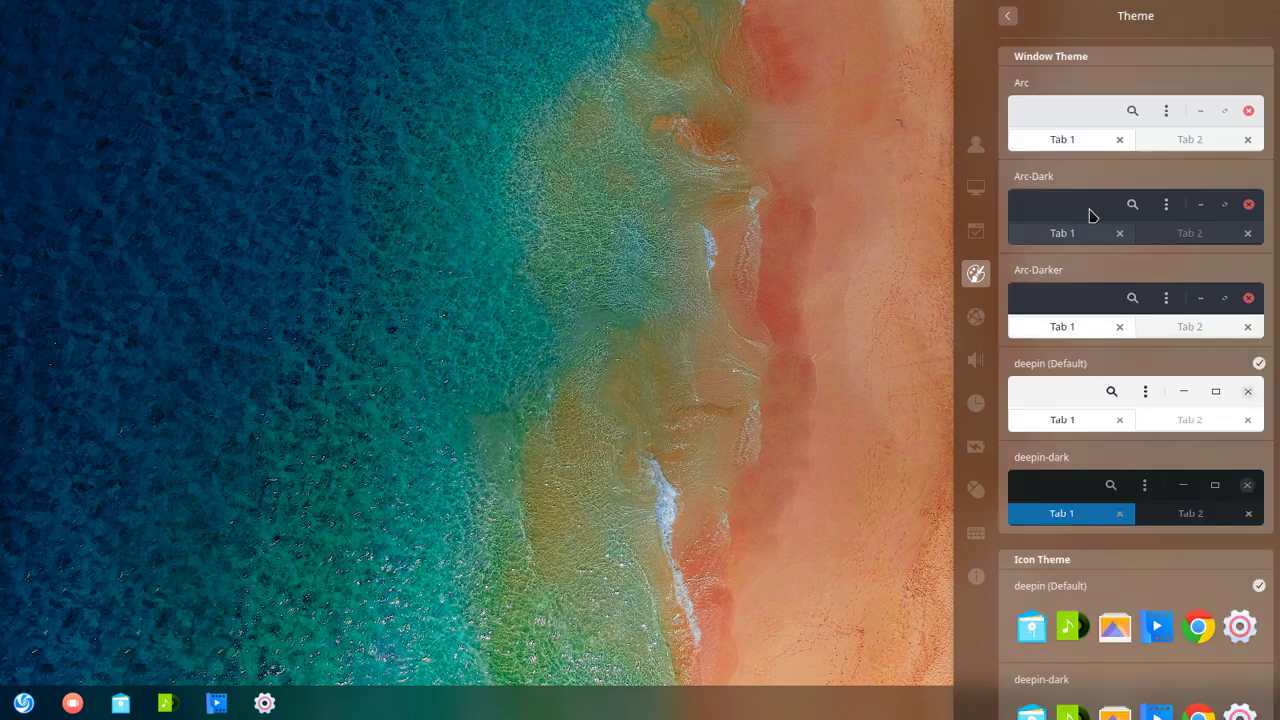
{"action": "left_click", "coordinate": [1057, 612]}
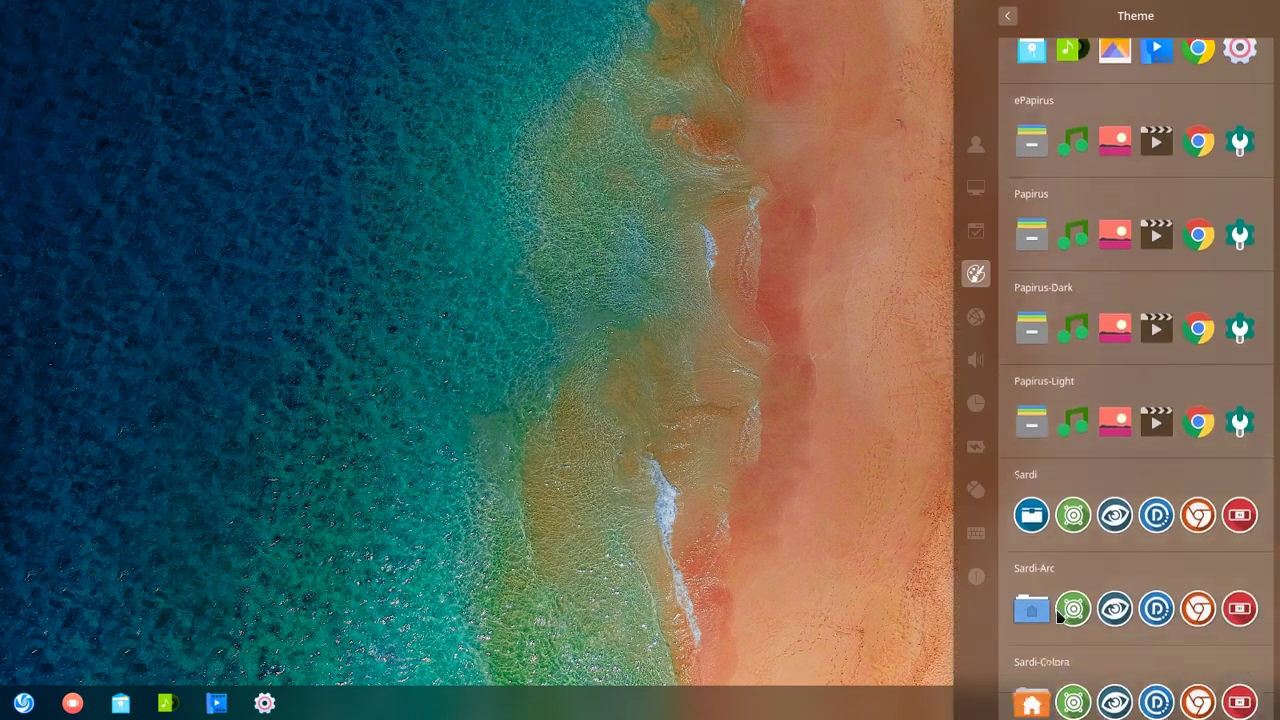
{"action": "scroll", "coordinate": [1056, 609], "scroll_direction": "down", "scroll_amount": 3}
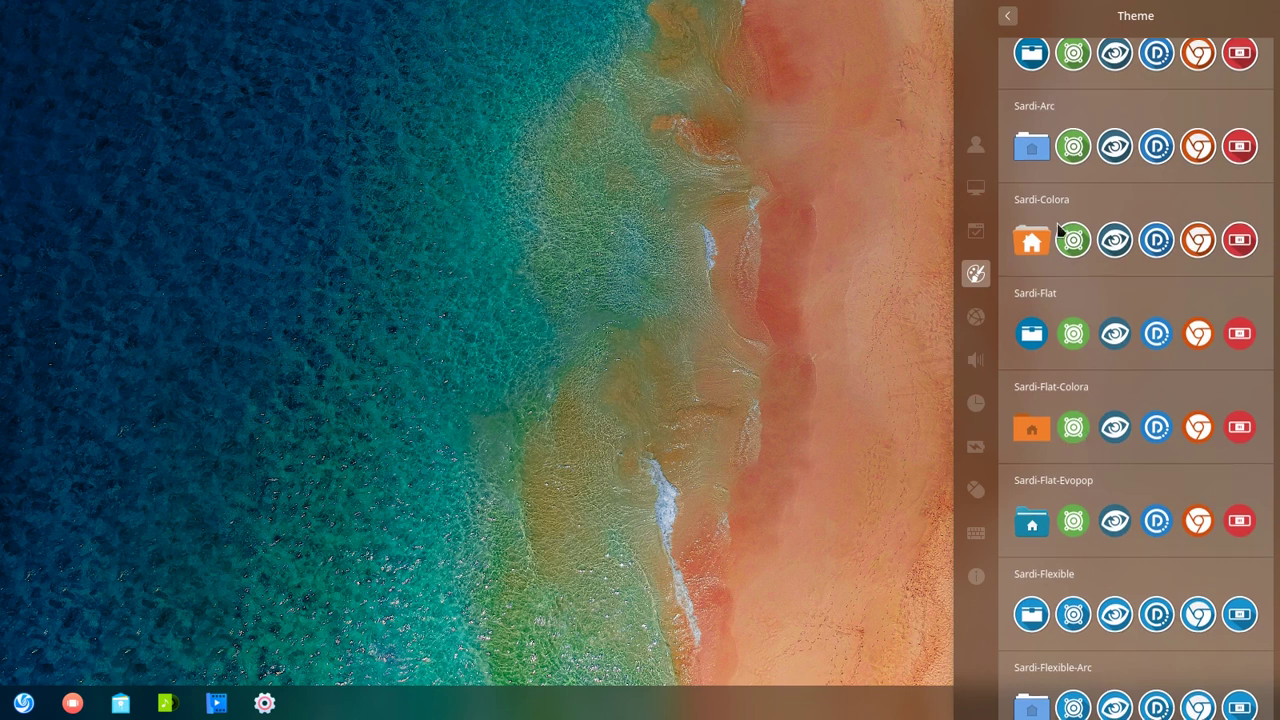
{"action": "left_click", "coordinate": [1107, 160]}
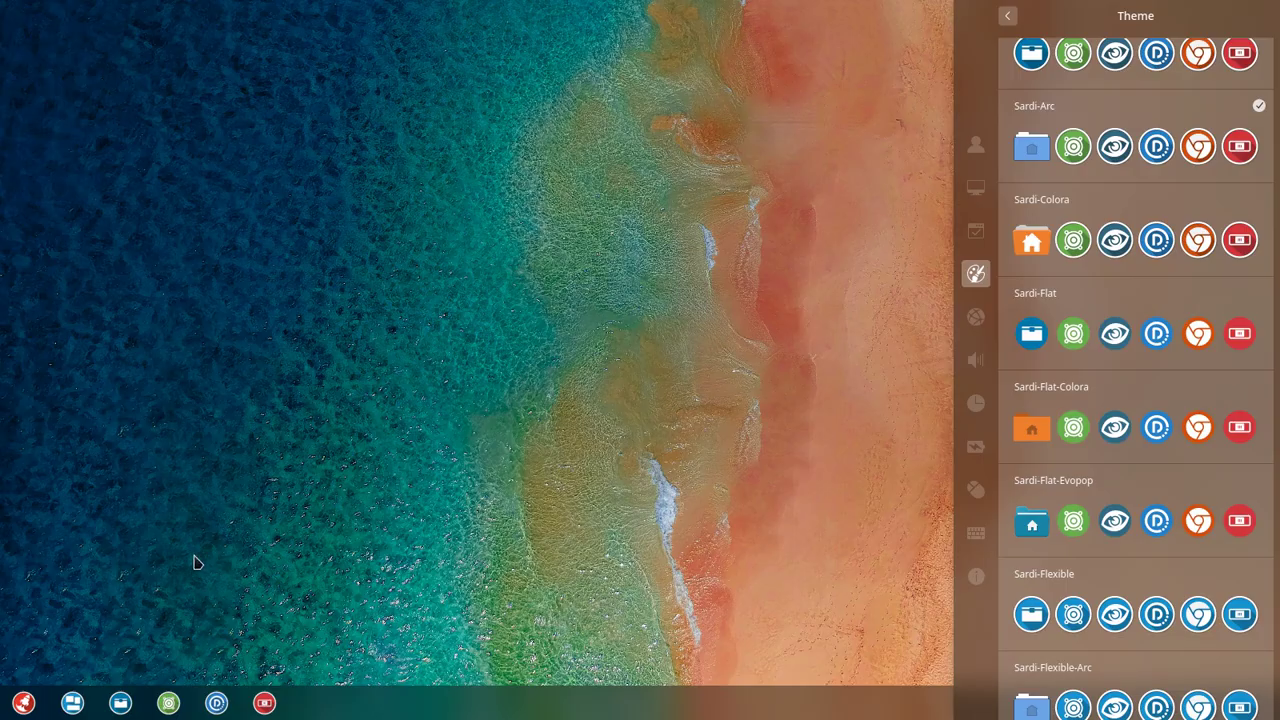
Step: Open the full-screen application launcher and look through all installed applications, from File Manager down to mpv Media Player
{"action": "left_click", "coordinate": [28, 706]}
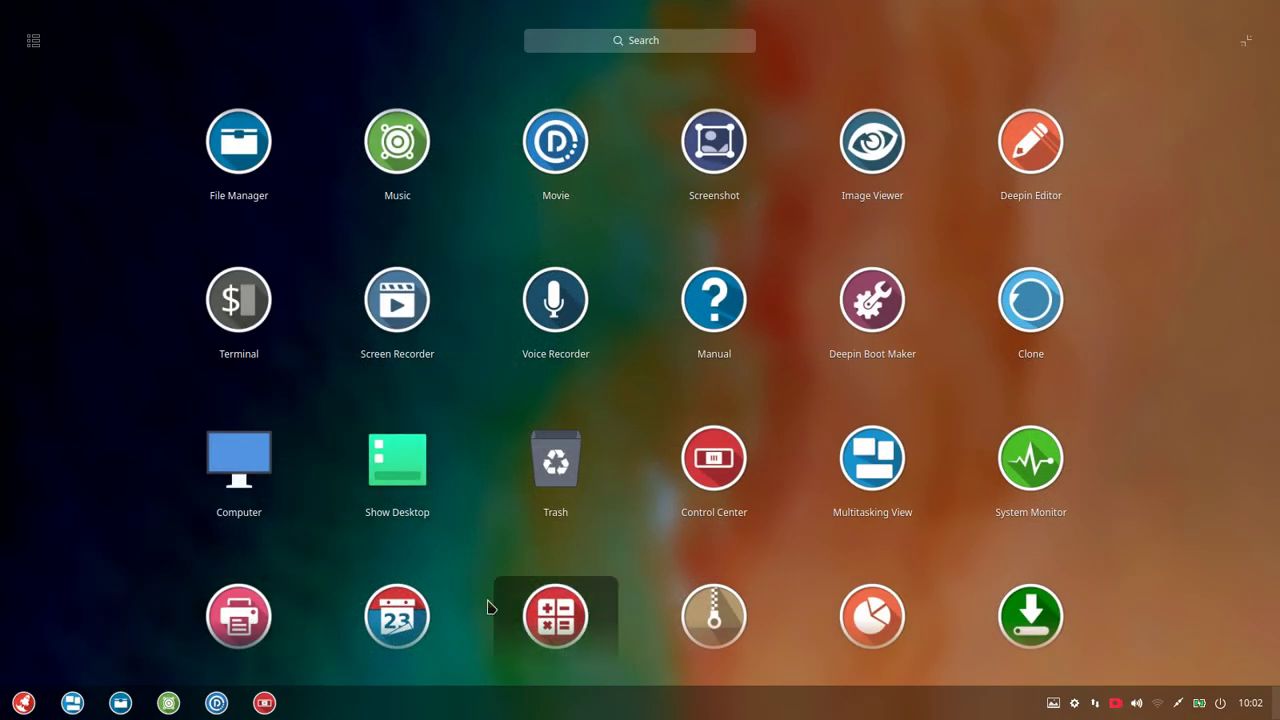
{"action": "scroll", "coordinate": [489, 603], "scroll_direction": "down", "scroll_amount": 2}
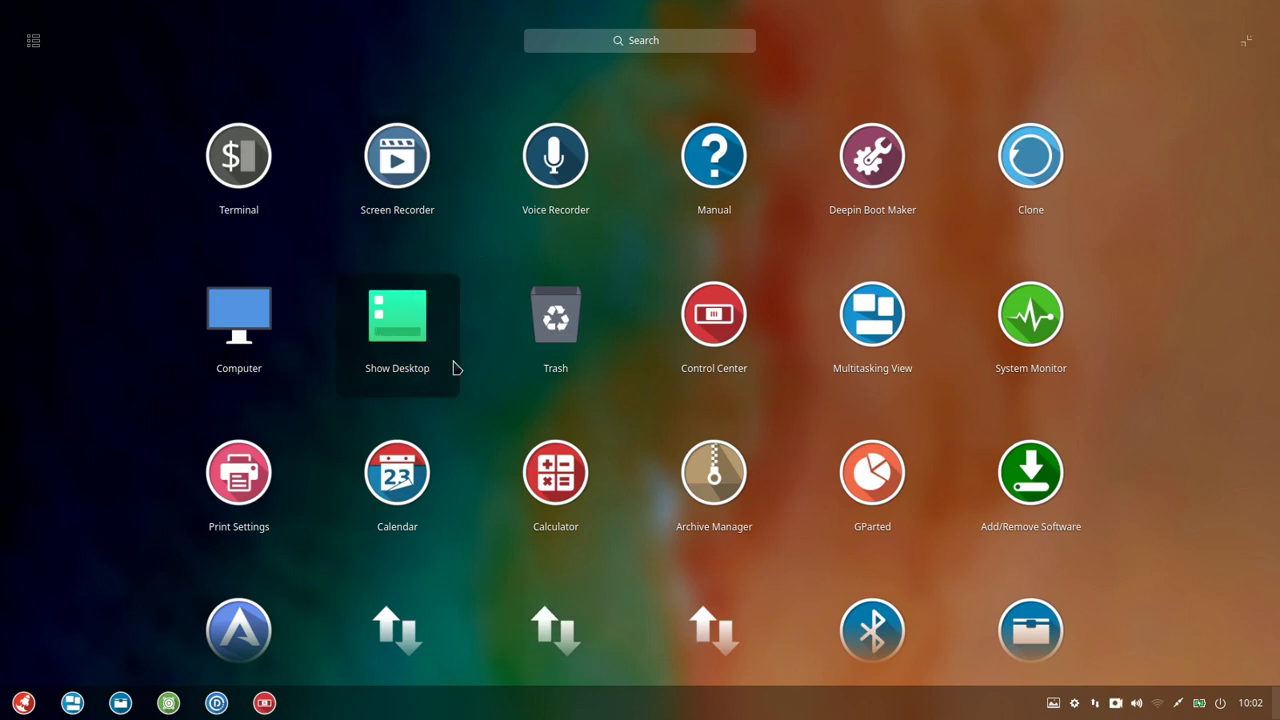
{"action": "scroll", "coordinate": [481, 467], "scroll_direction": "down", "scroll_amount": 5}
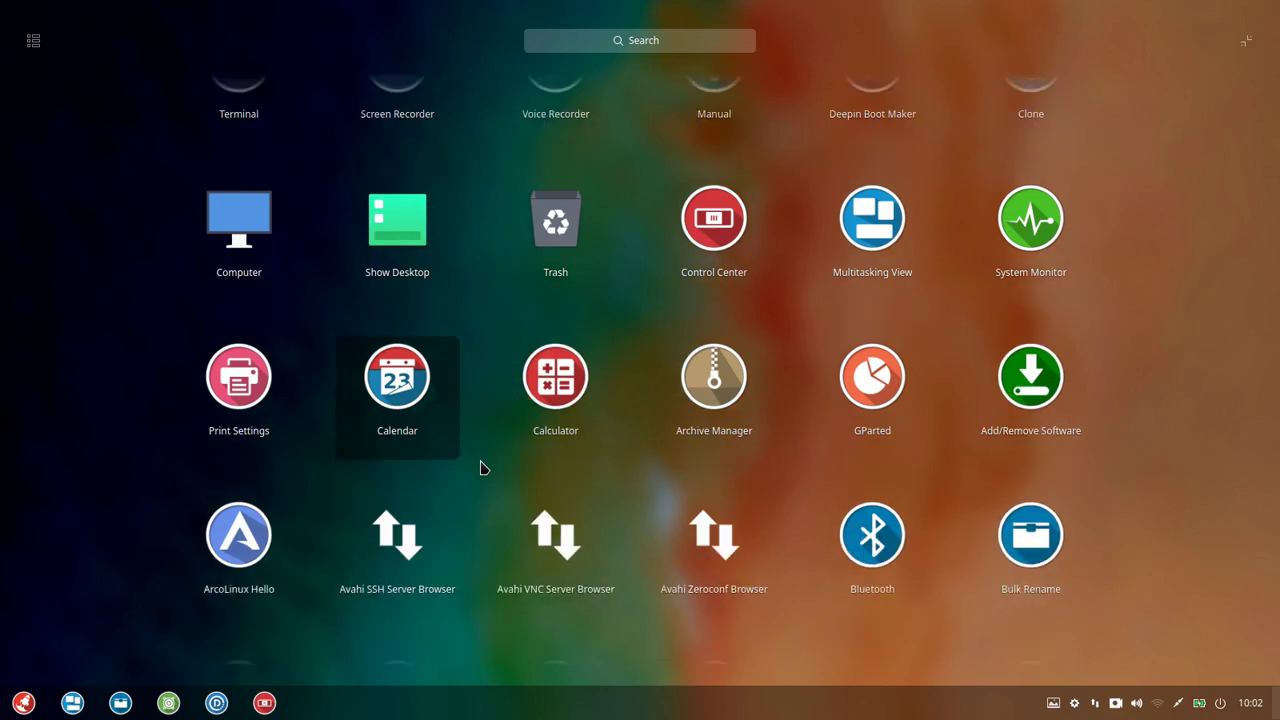
{"action": "scroll", "coordinate": [481, 467], "scroll_direction": "down", "scroll_amount": 1}
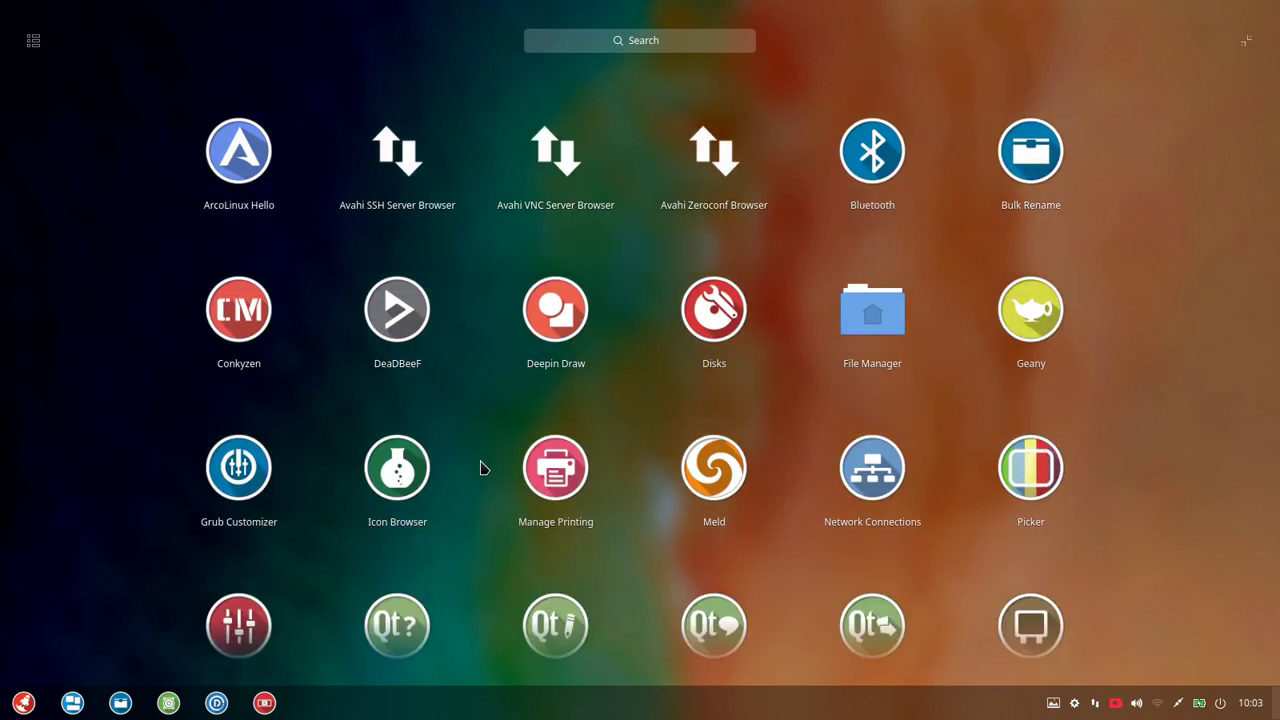
{"action": "scroll", "coordinate": [481, 467], "scroll_direction": "down", "scroll_amount": 2}
{"action": "scroll", "coordinate": [481, 467], "scroll_direction": "down", "scroll_amount": 4}
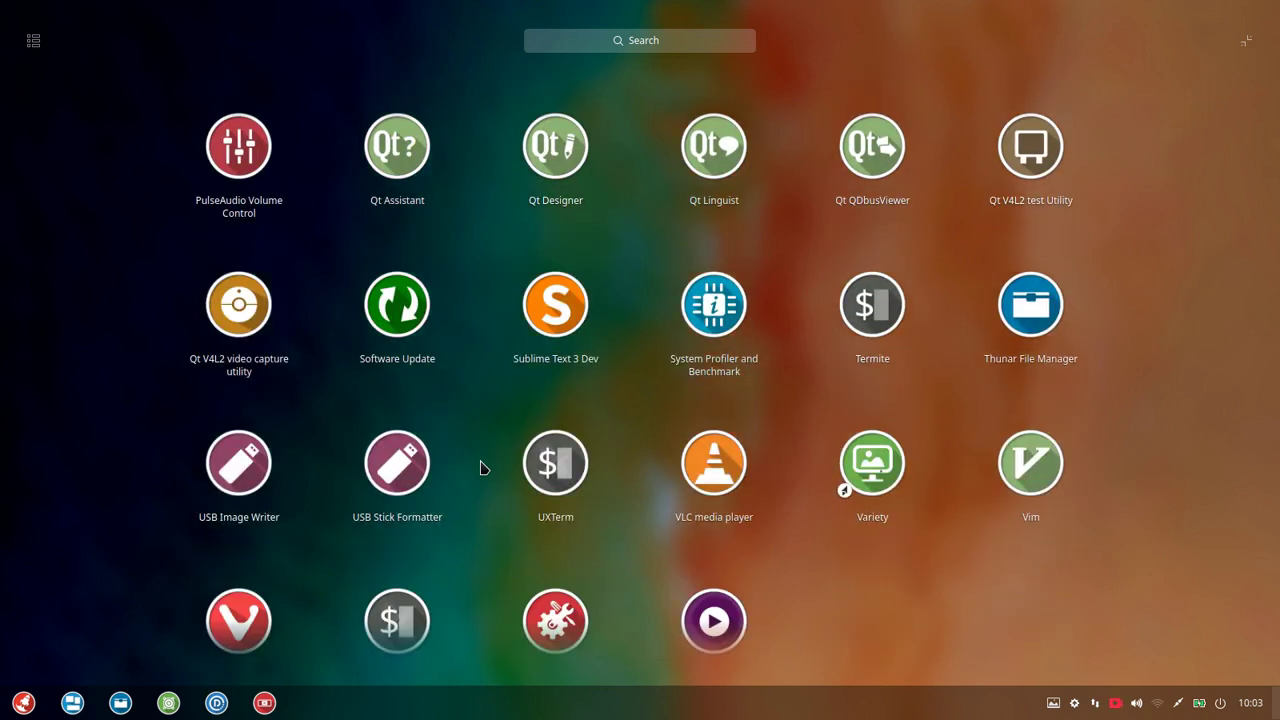
{"action": "scroll", "coordinate": [481, 467], "scroll_direction": "down", "scroll_amount": 1}
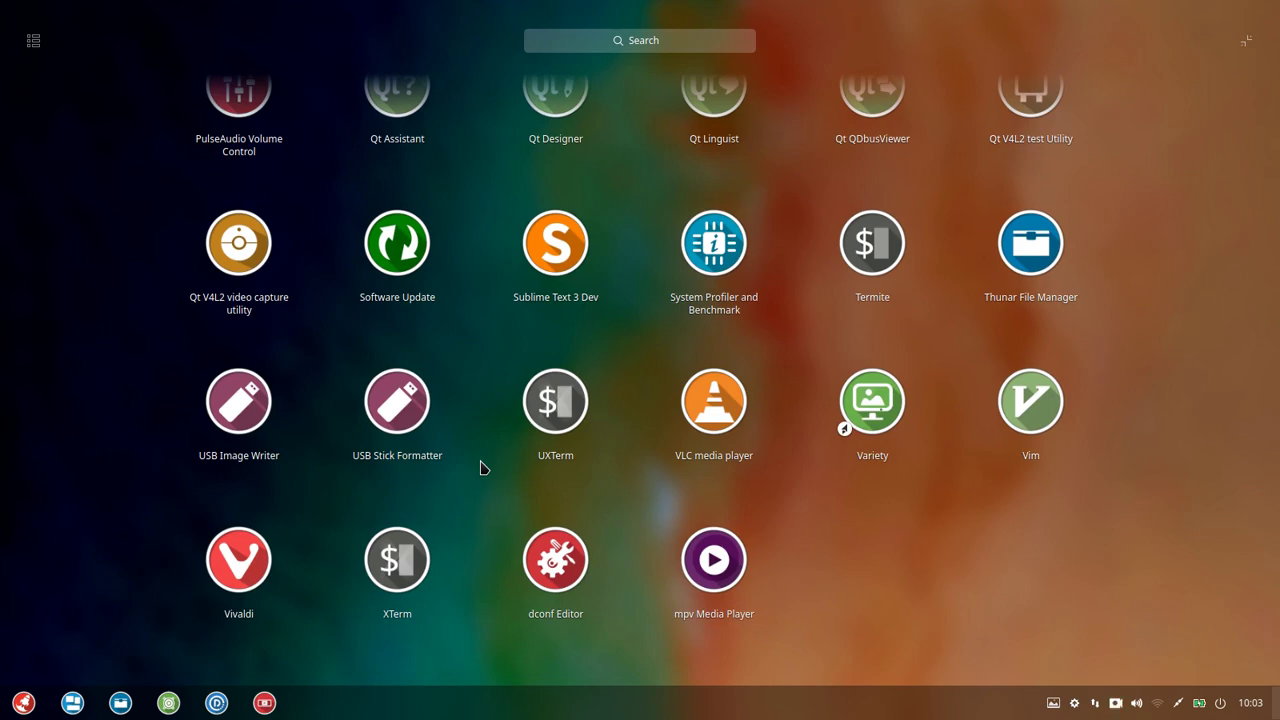
{"action": "scroll", "coordinate": [481, 467], "scroll_direction": "up", "scroll_amount": 12}
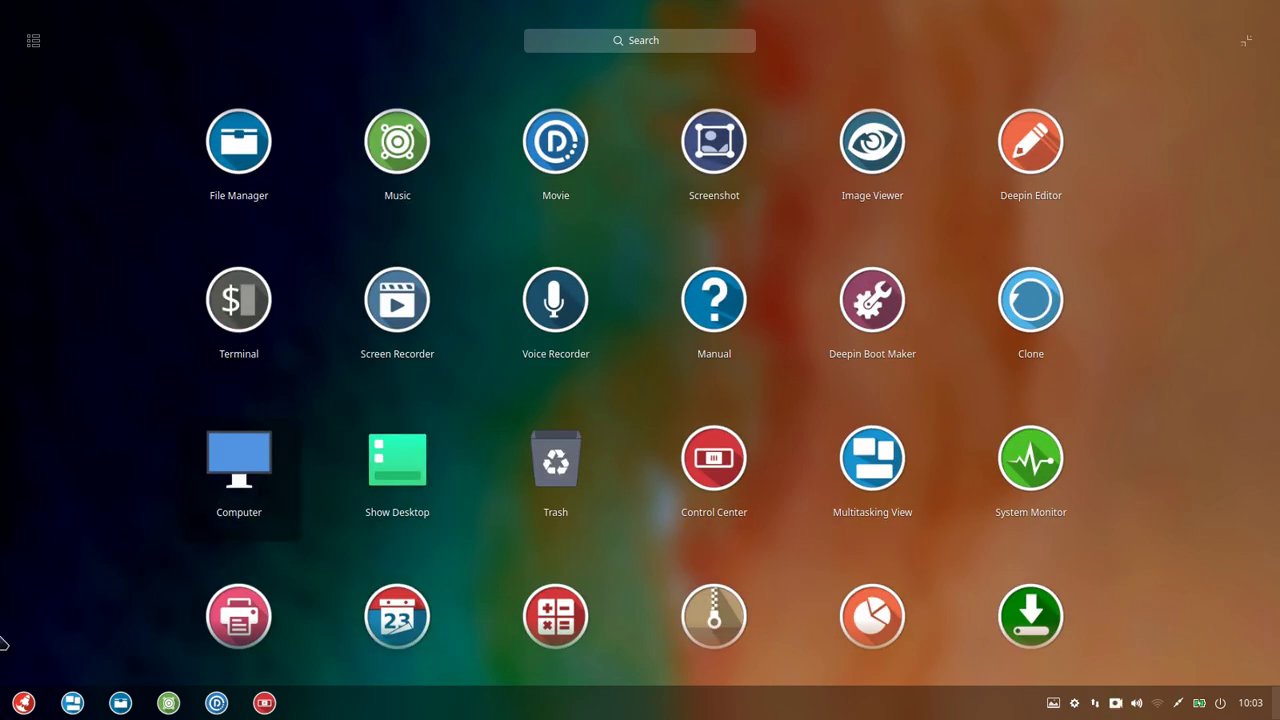
{"action": "left_click", "coordinate": [23, 703]}
{"action": "left_click", "coordinate": [23, 703]}
{"action": "right_click", "coordinate": [22, 706]}
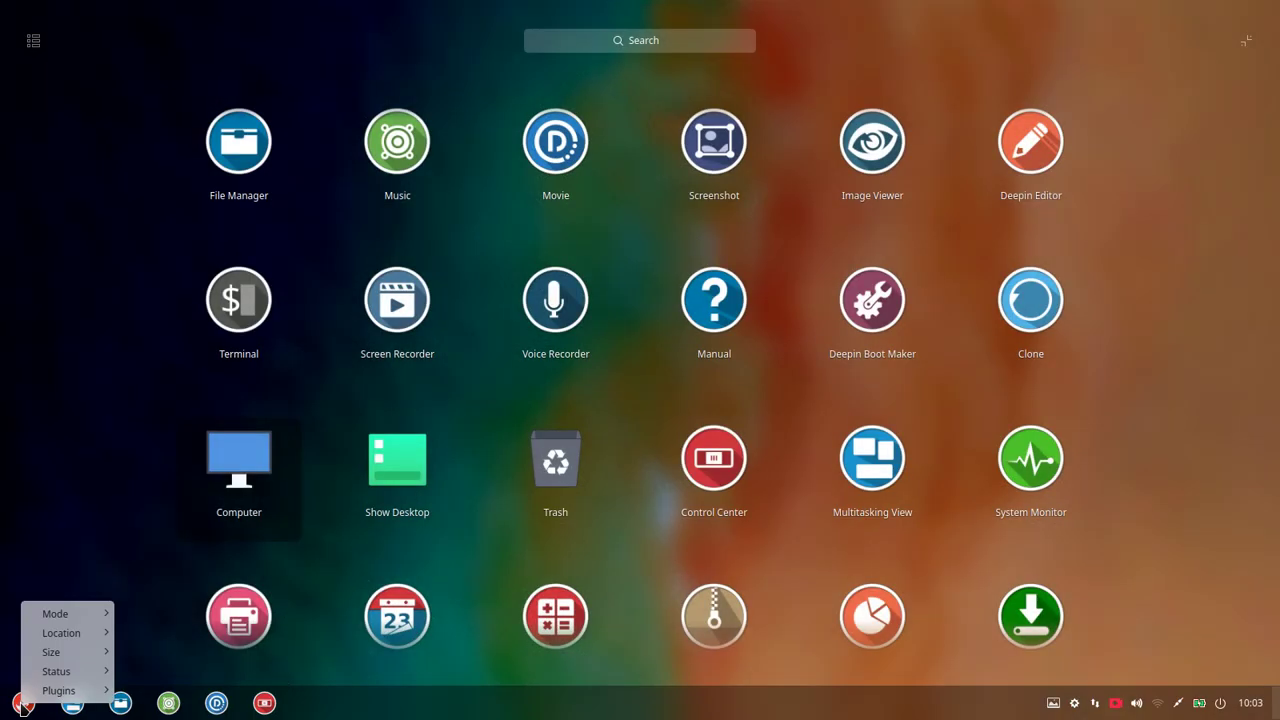
{"action": "left_click", "coordinate": [194, 333]}
Step: Switch the launcher to category view, look through Music, Video, Office, Development and System, and close the launcher
{"action": "left_click", "coordinate": [34, 42]}
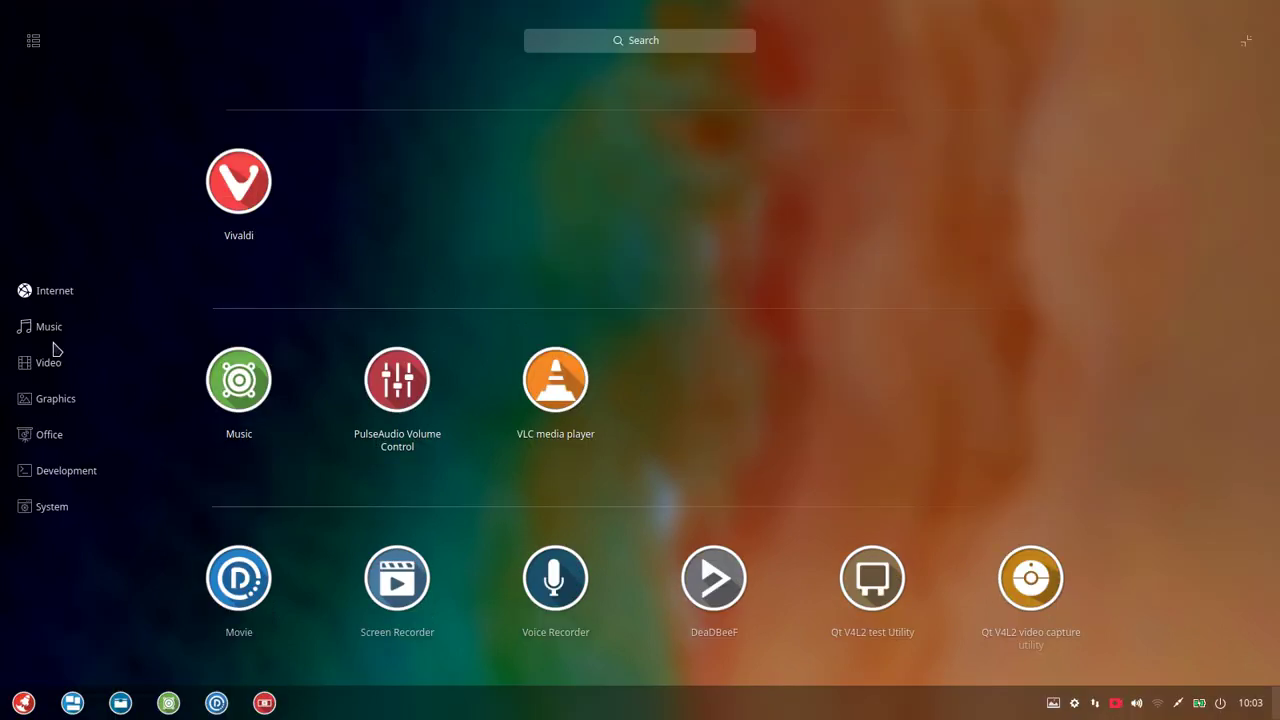
{"action": "left_click", "coordinate": [50, 328]}
{"action": "left_click", "coordinate": [50, 359]}
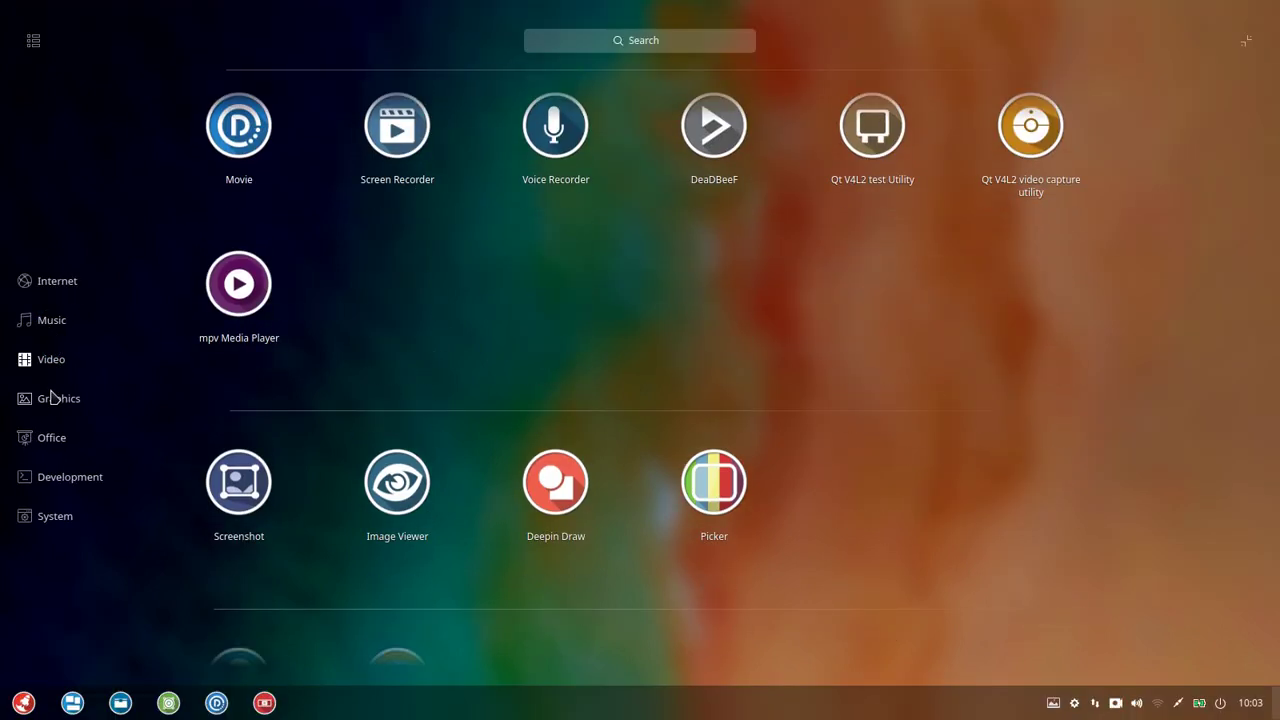
{"action": "left_click", "coordinate": [54, 446]}
{"action": "left_click", "coordinate": [55, 477]}
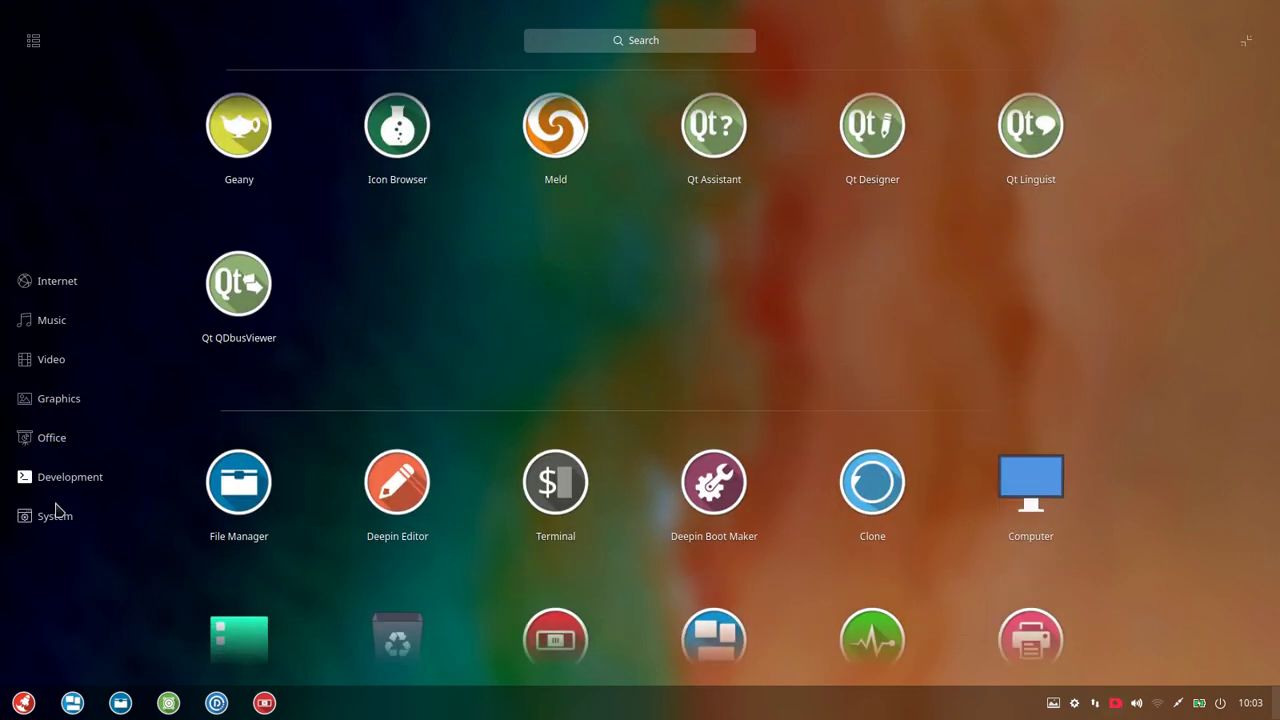
{"action": "left_click", "coordinate": [55, 516]}
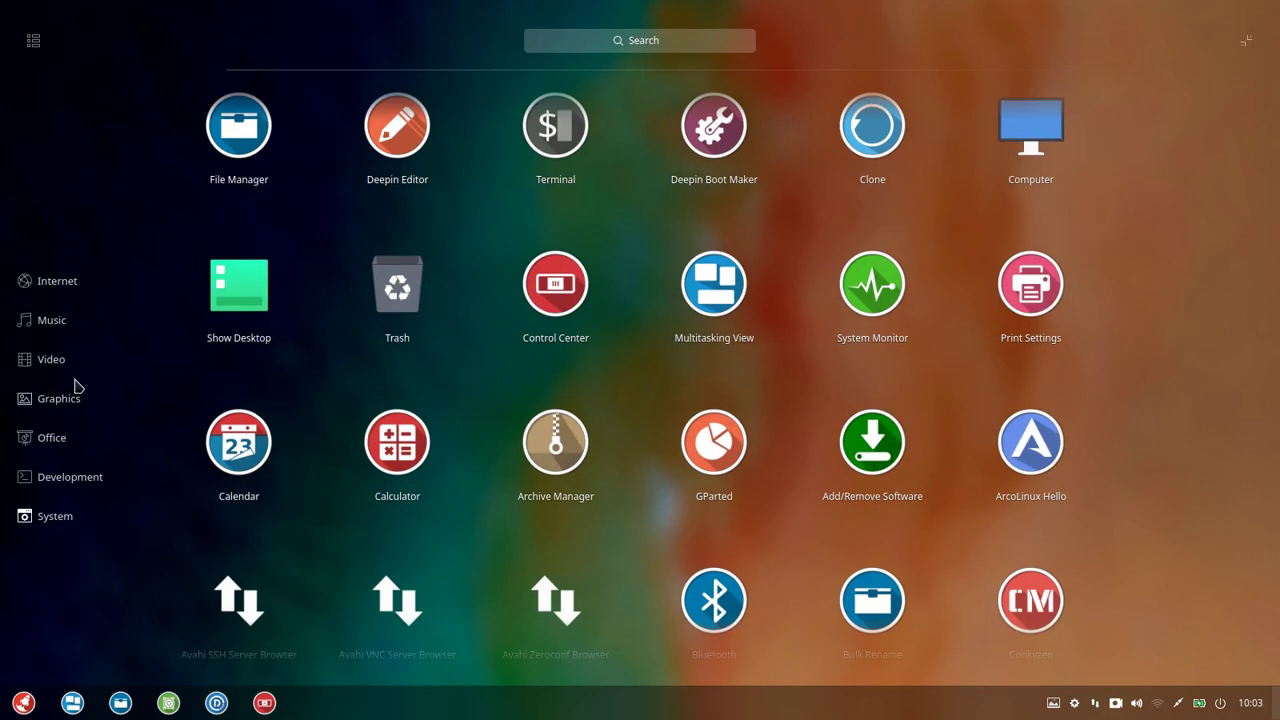
{"action": "left_click", "coordinate": [61, 153]}
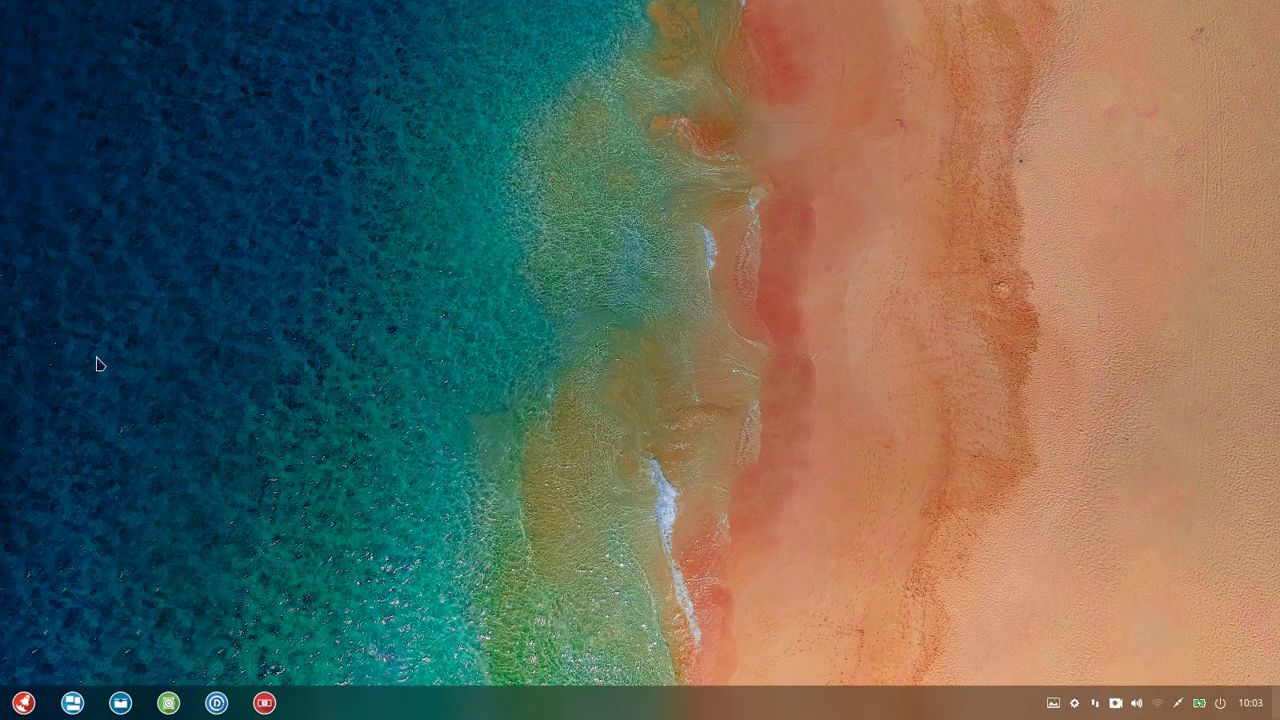
Step: Reopen the launcher and switch it between full-screen and compact display, leaving it as the compact start menu
{"action": "left_click", "coordinate": [14, 713]}
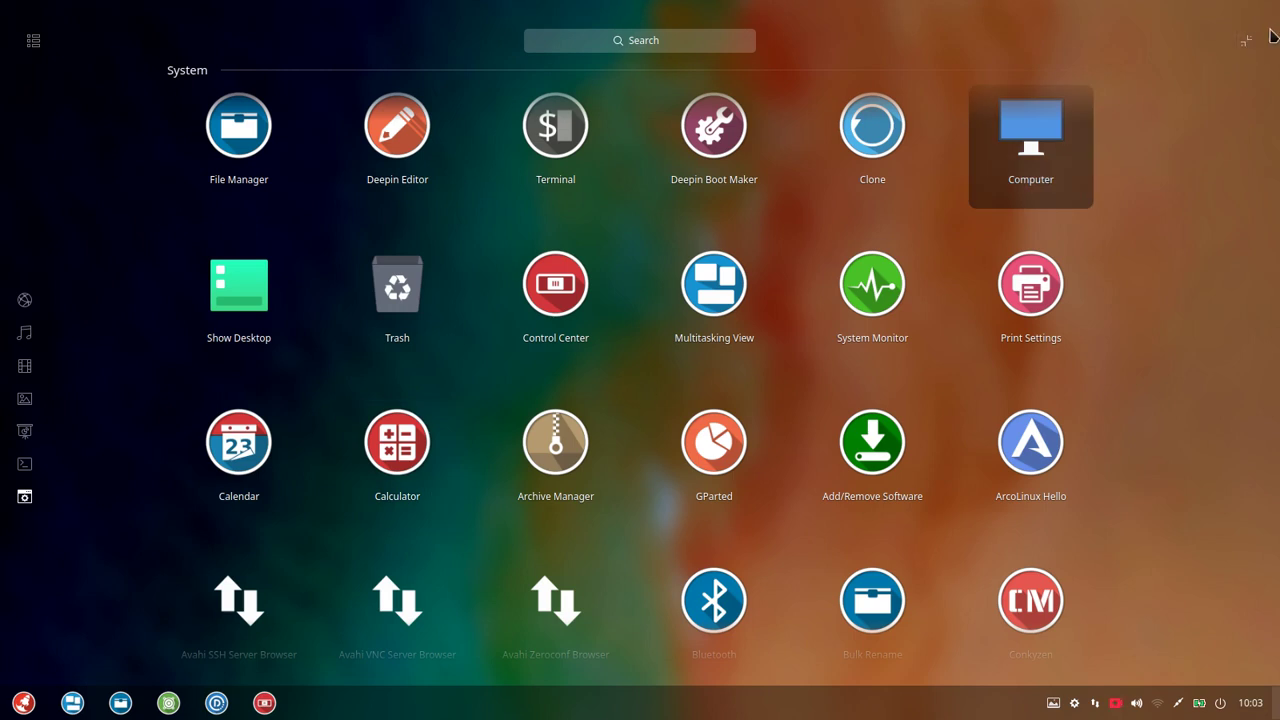
{"action": "left_click", "coordinate": [1243, 44]}
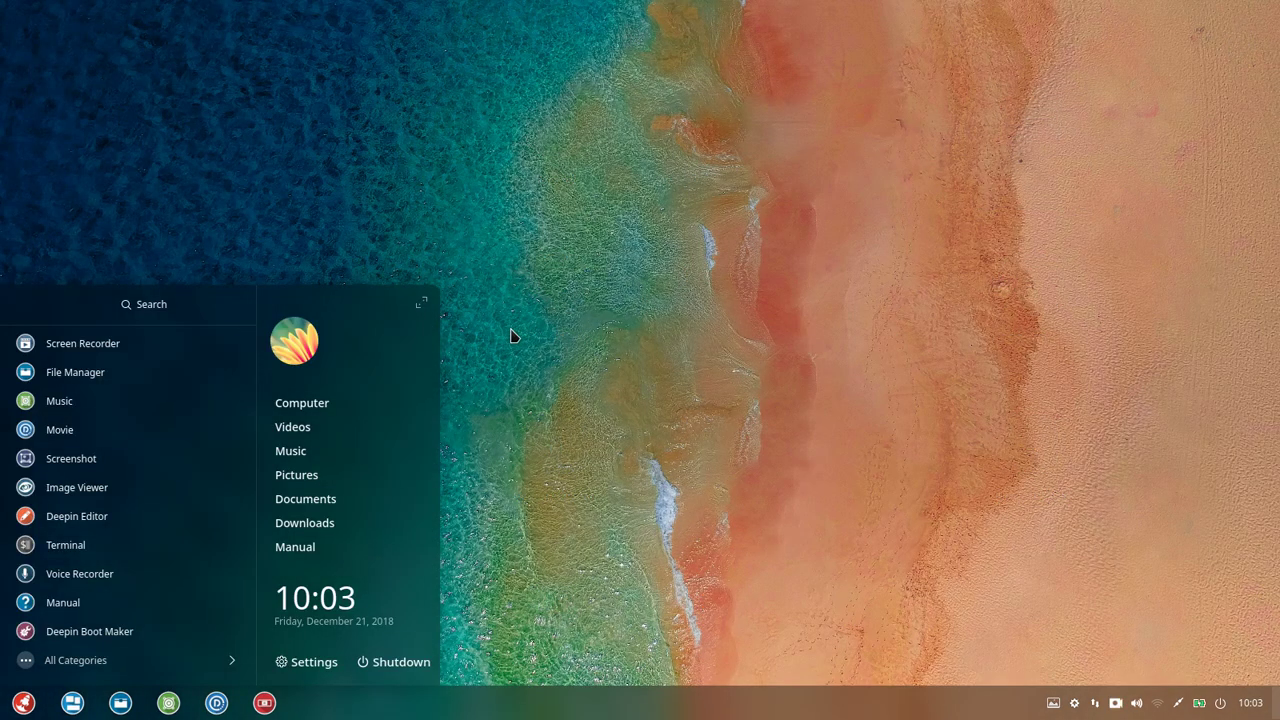
{"action": "left_click", "coordinate": [422, 300]}
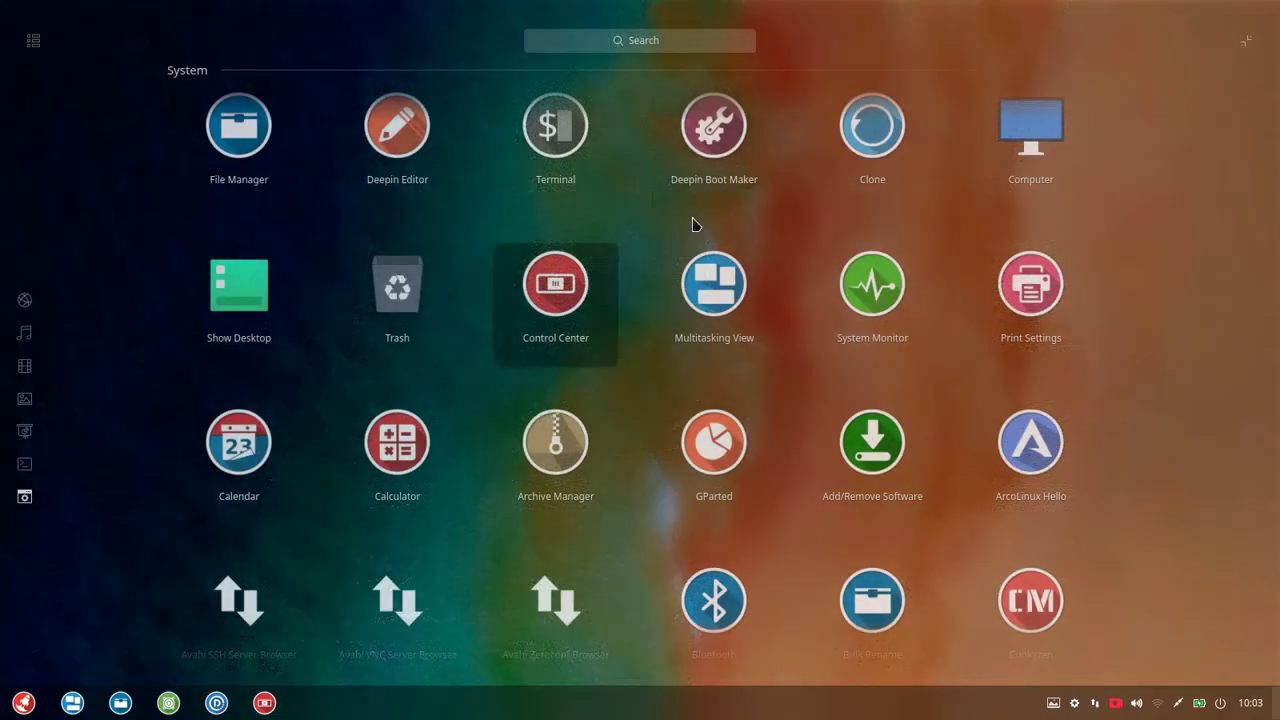
{"action": "left_click", "coordinate": [1246, 40]}
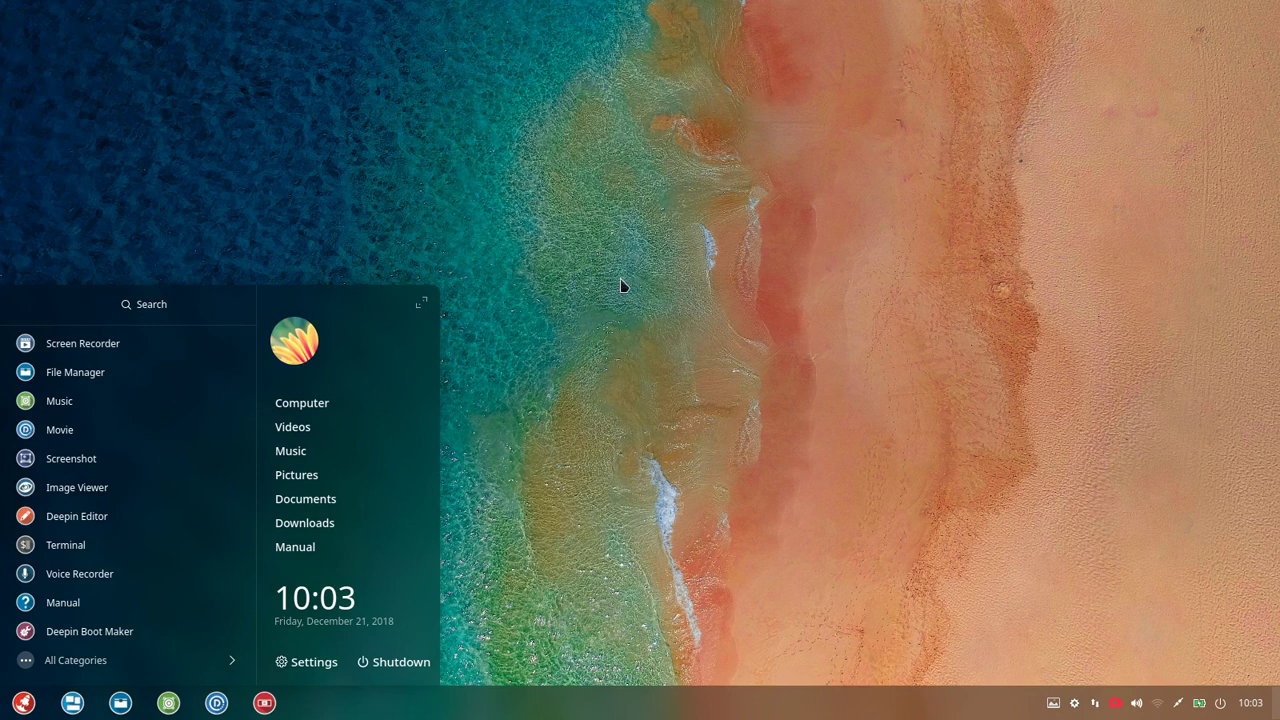
Step: Show all categories in the compact launcher and examine the applications listed under Office and Video
{"action": "left_click", "coordinate": [232, 662]}
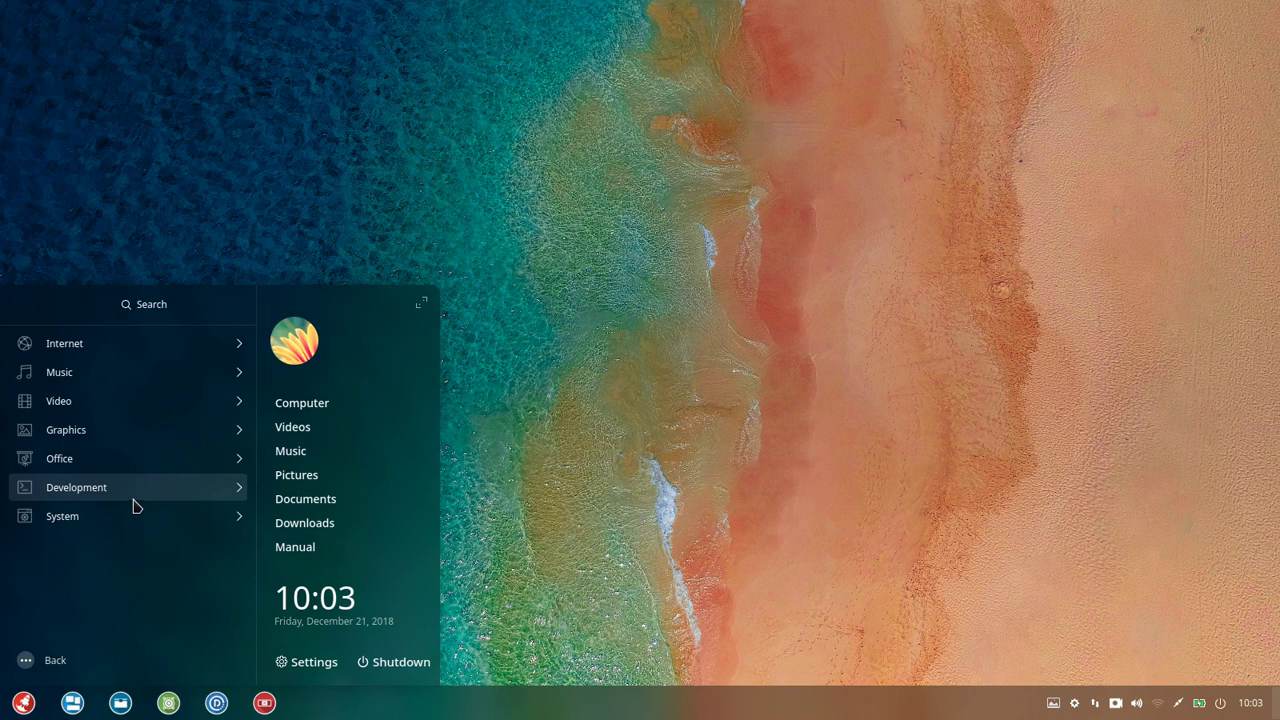
{"action": "left_click", "coordinate": [150, 463]}
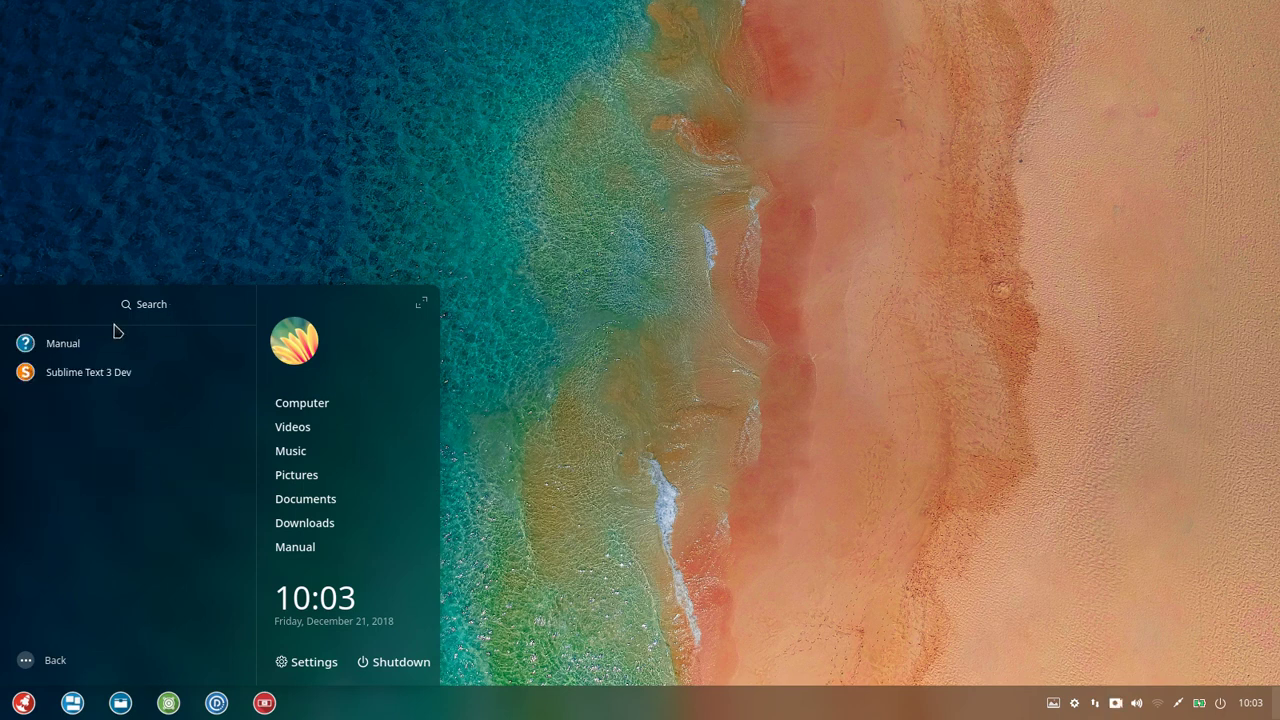
{"action": "left_click", "coordinate": [110, 662]}
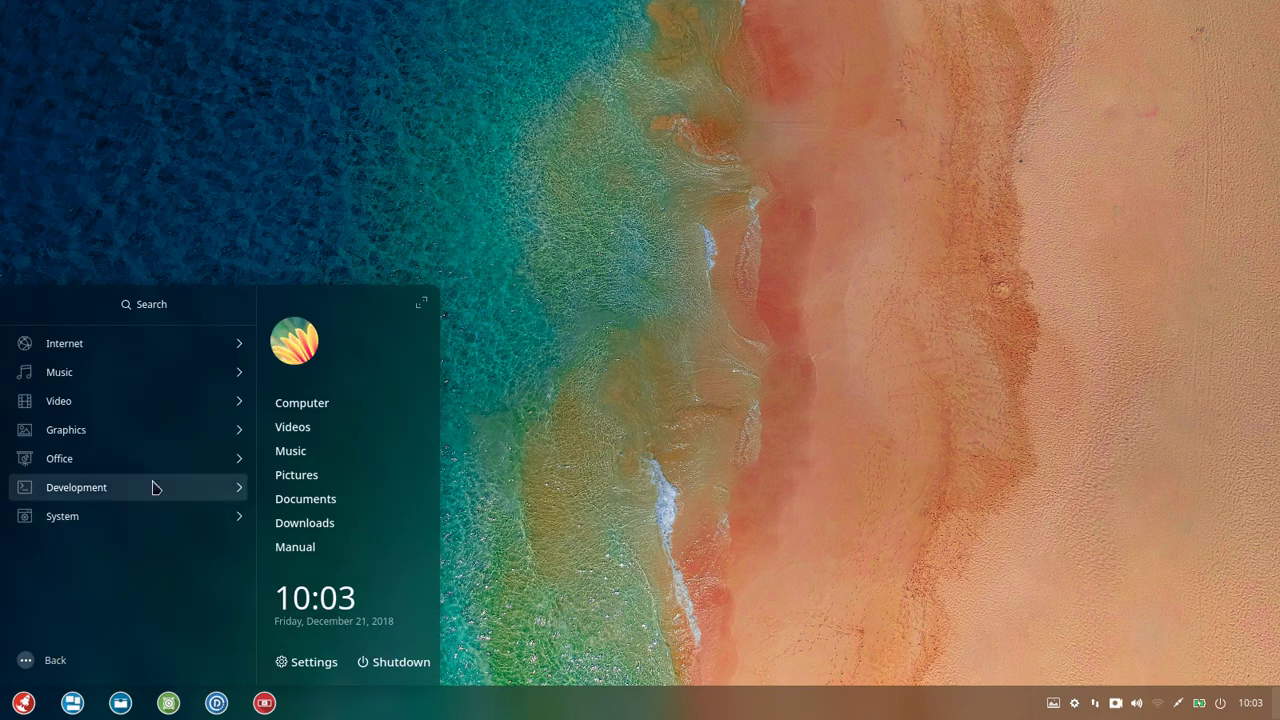
{"action": "left_click", "coordinate": [149, 410]}
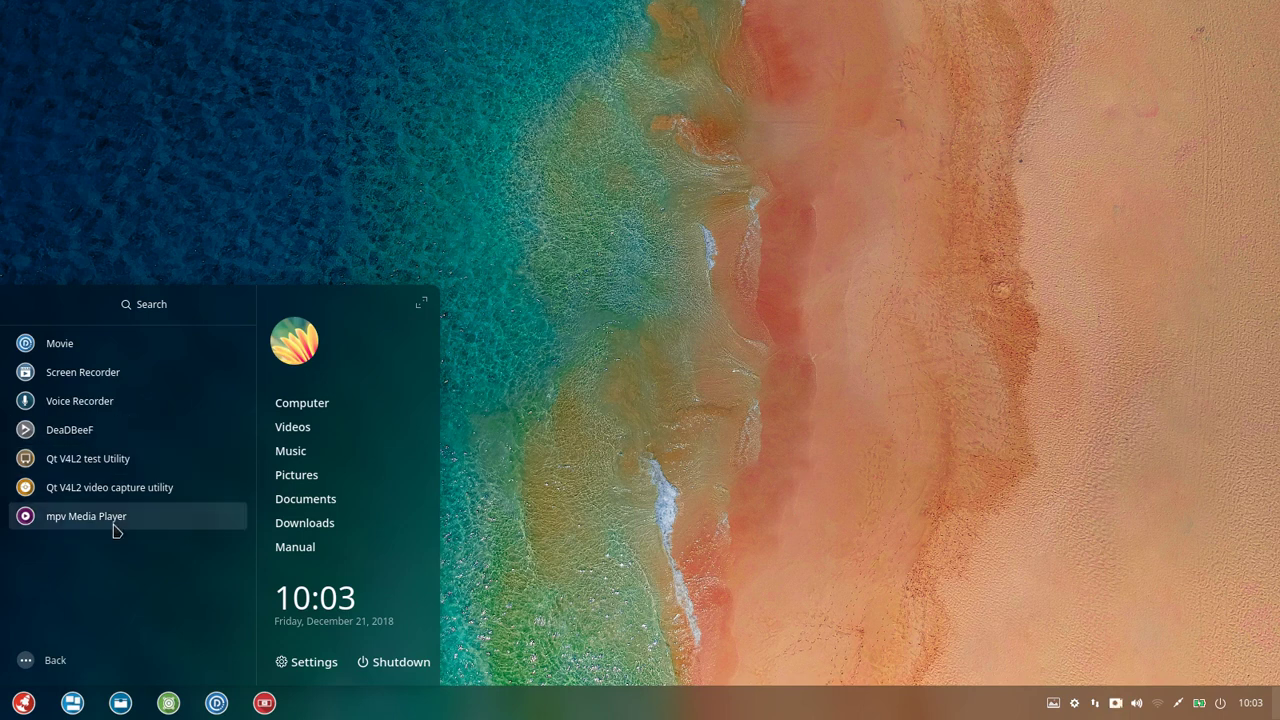
Step: Search the launcher for "d" and, after reopening it, for "simple", submitting each search
{"action": "left_click", "coordinate": [140, 305]}
{"action": "type", "text": "d"}
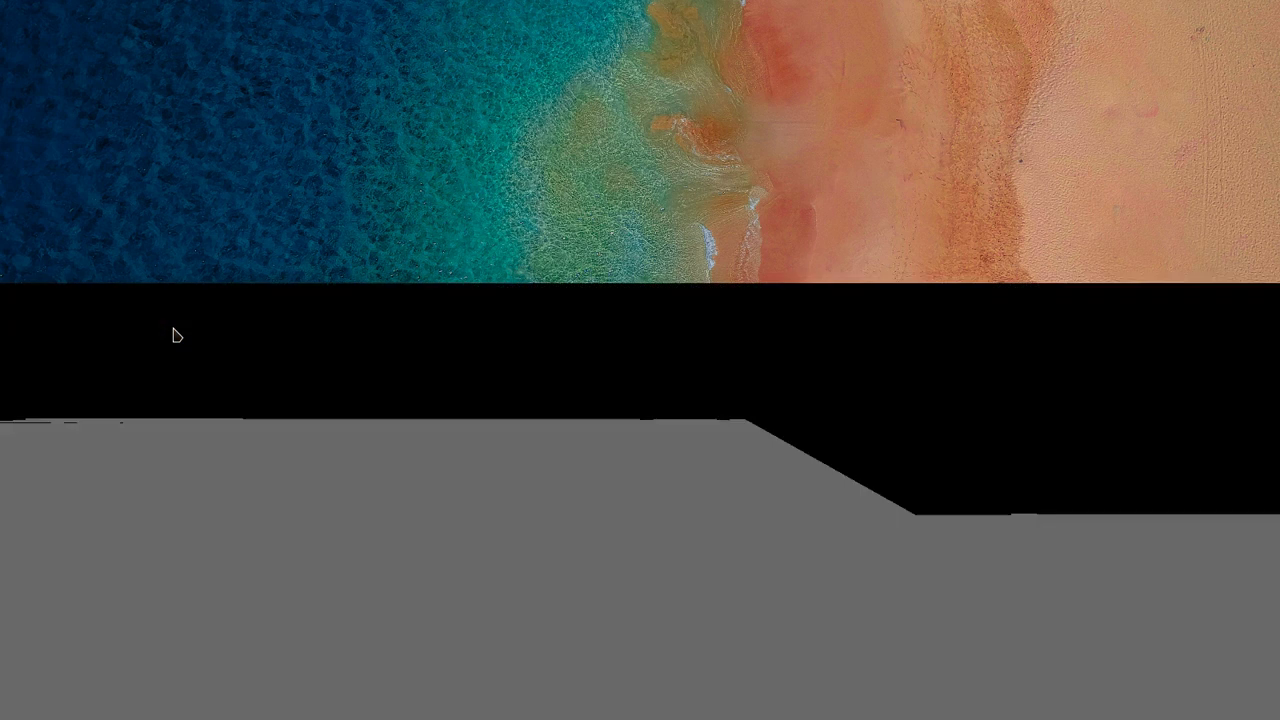
{"action": "key", "text": "Return"}
{"action": "key", "text": "super"}
{"action": "type", "text": "simple"}
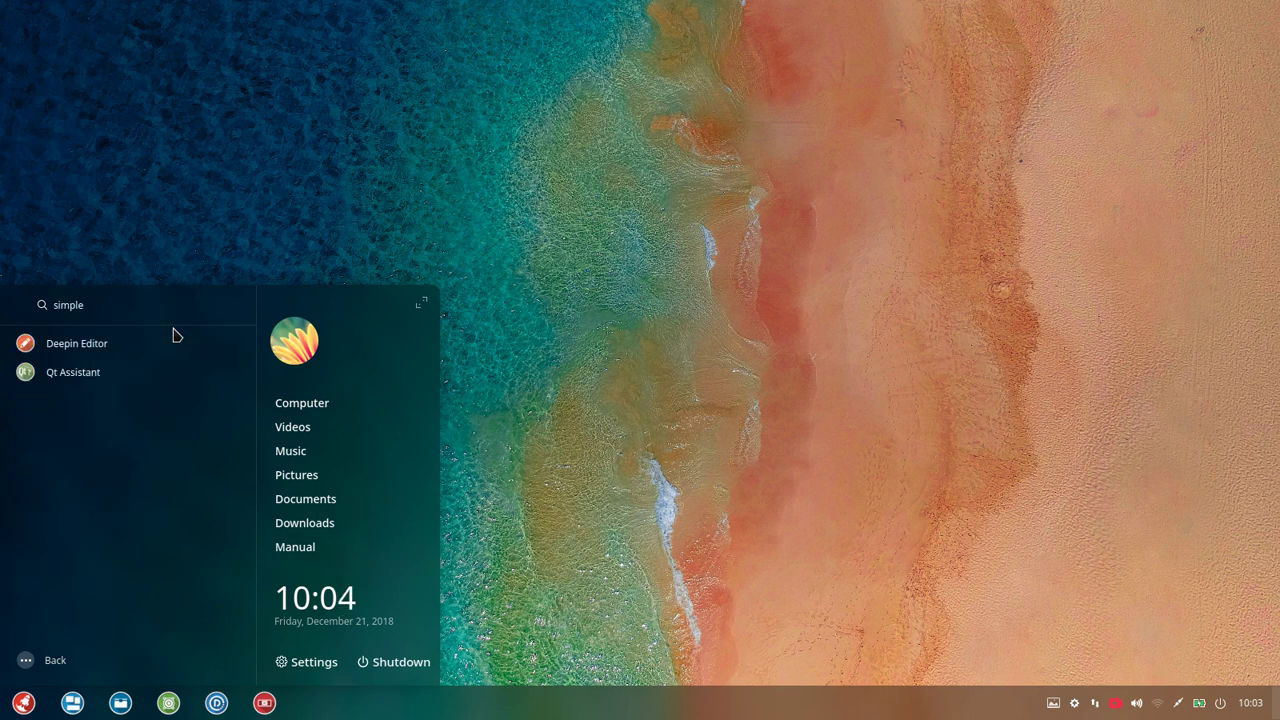
{"action": "key", "text": "Return"}
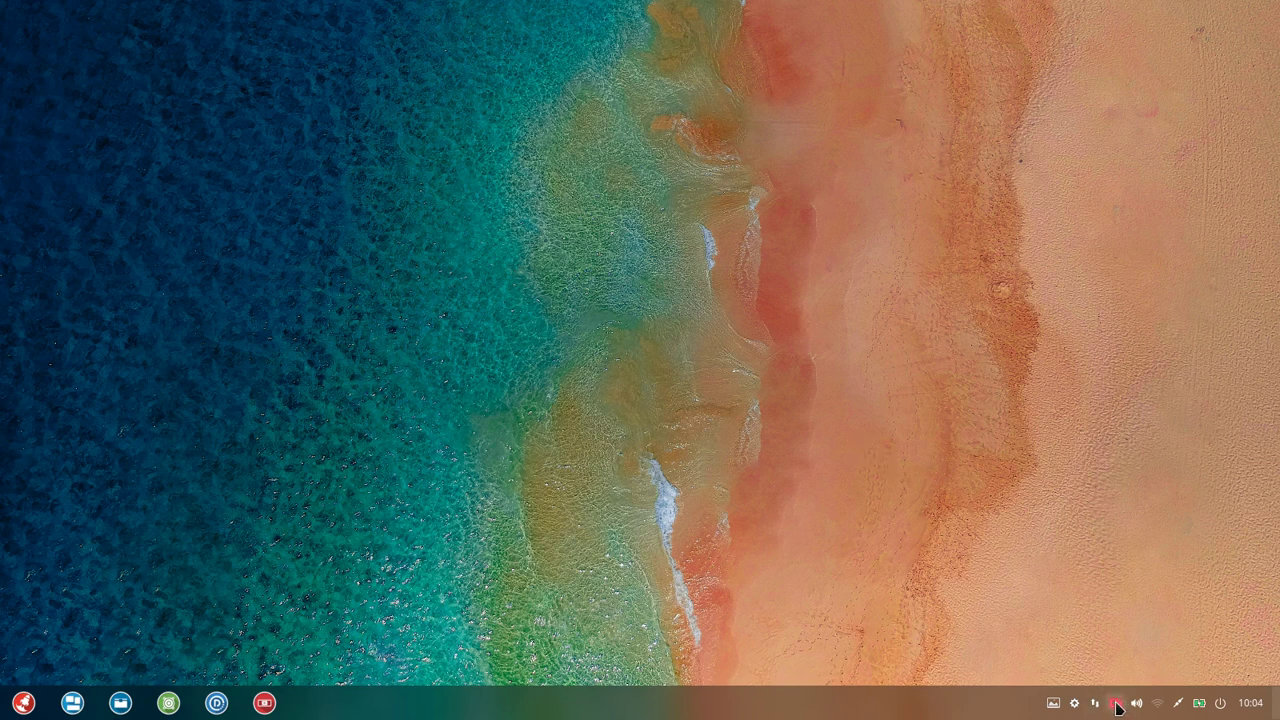
Step: Change the desktop wallpaper from the system tray's wallpaper changer to the picture of dew-covered green grass
{"action": "left_click", "coordinate": [1053, 703]}
{"action": "left_click", "coordinate": [1104, 370]}
{"action": "left_click", "coordinate": [1053, 703]}
{"action": "left_click", "coordinate": [1096, 374]}
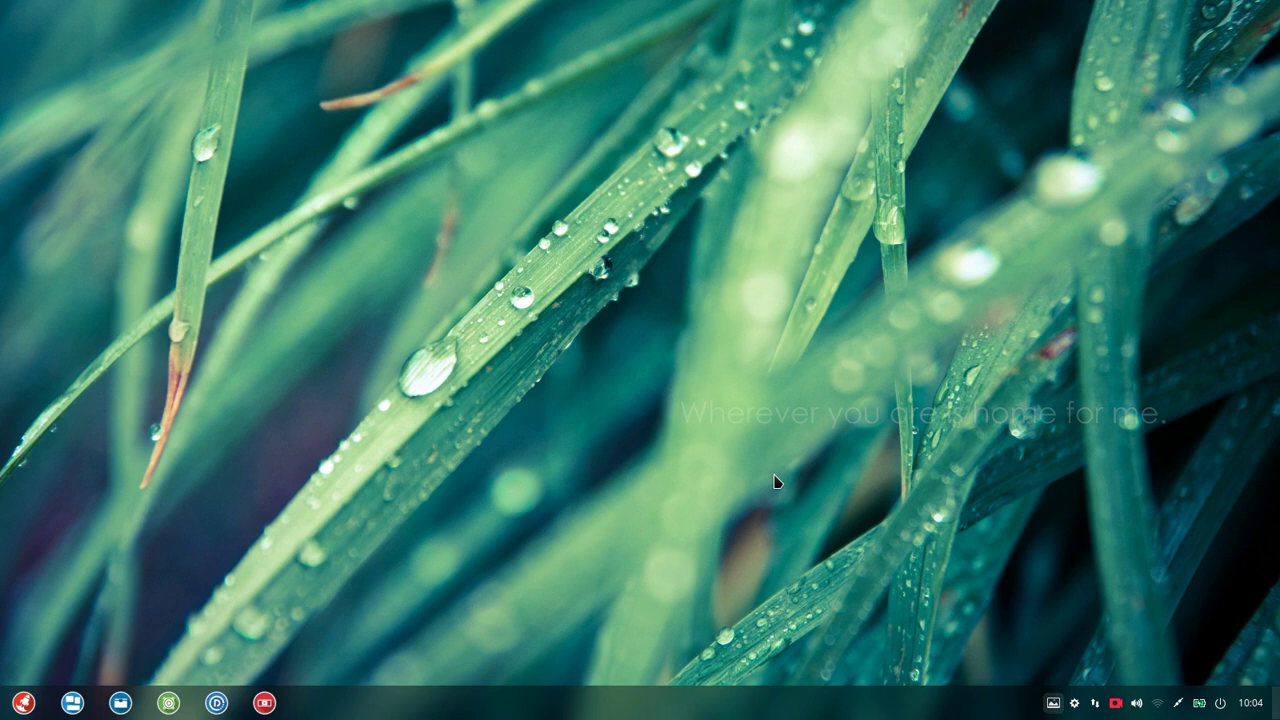
Step: Open a terminal window to display the system information
{"action": "key", "text": "ctrl+alt+t"}
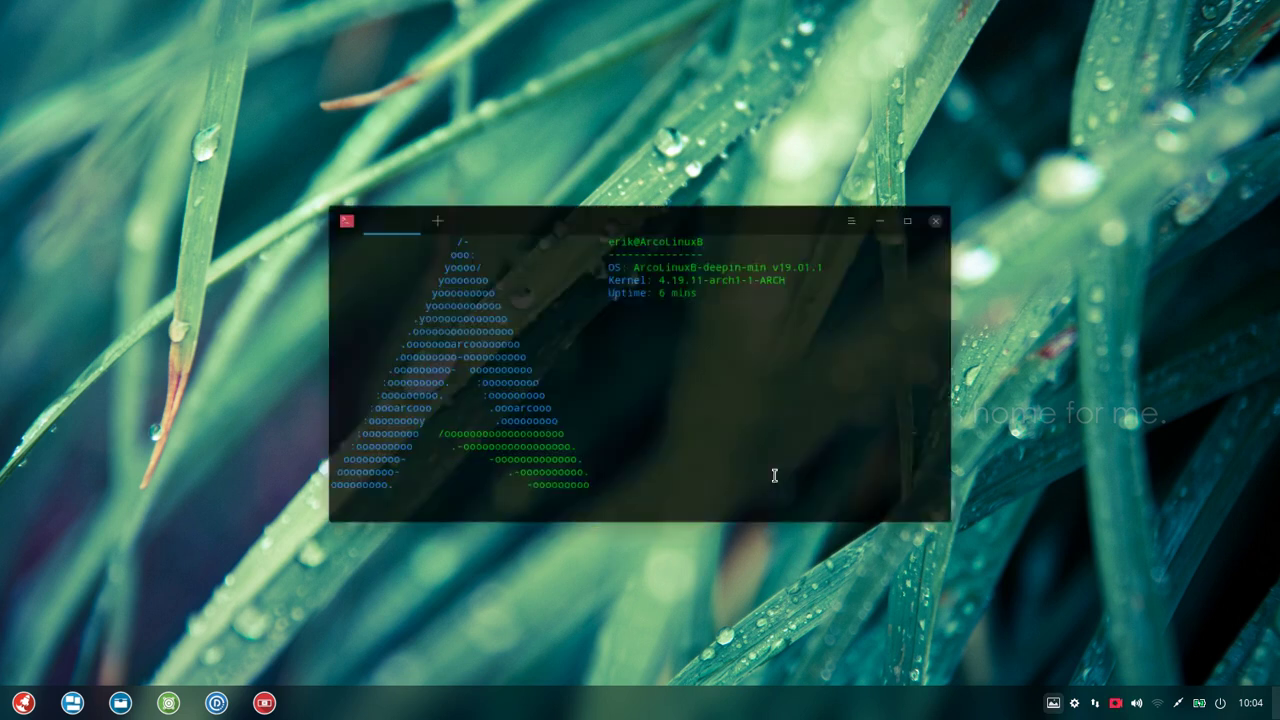